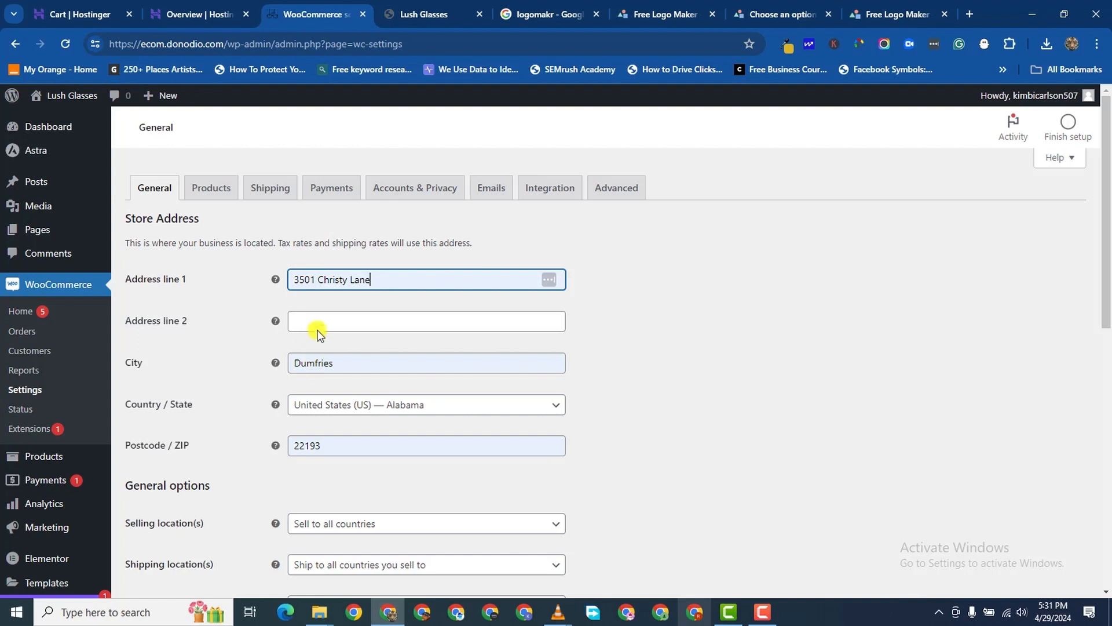
Step: Set the store address's country and state to United States (US) — Virginia
click(419, 408)
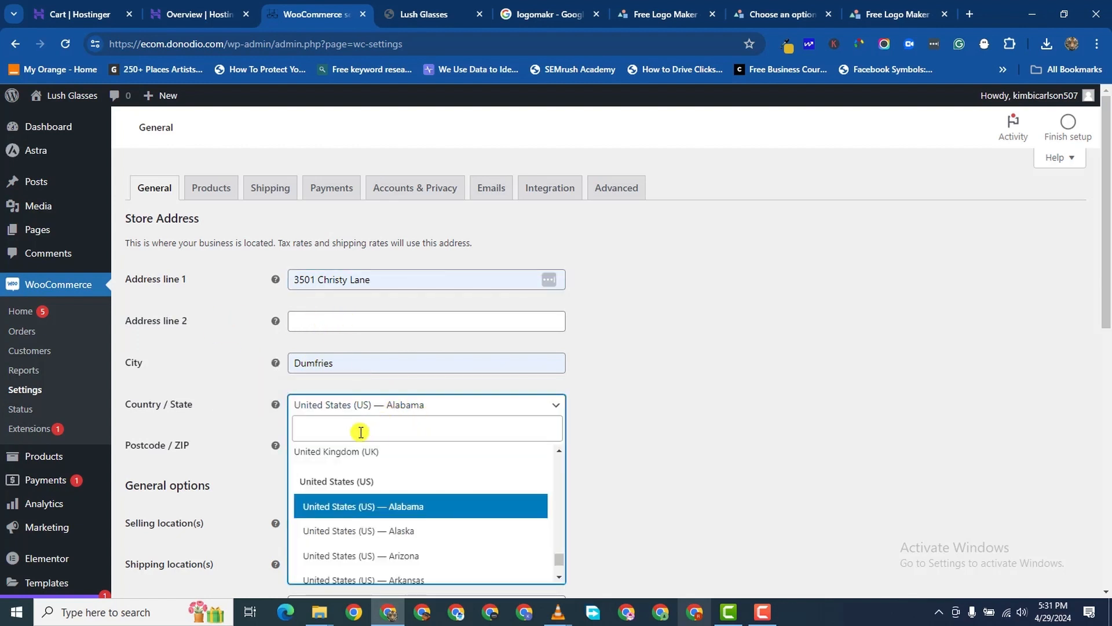
text(vi)
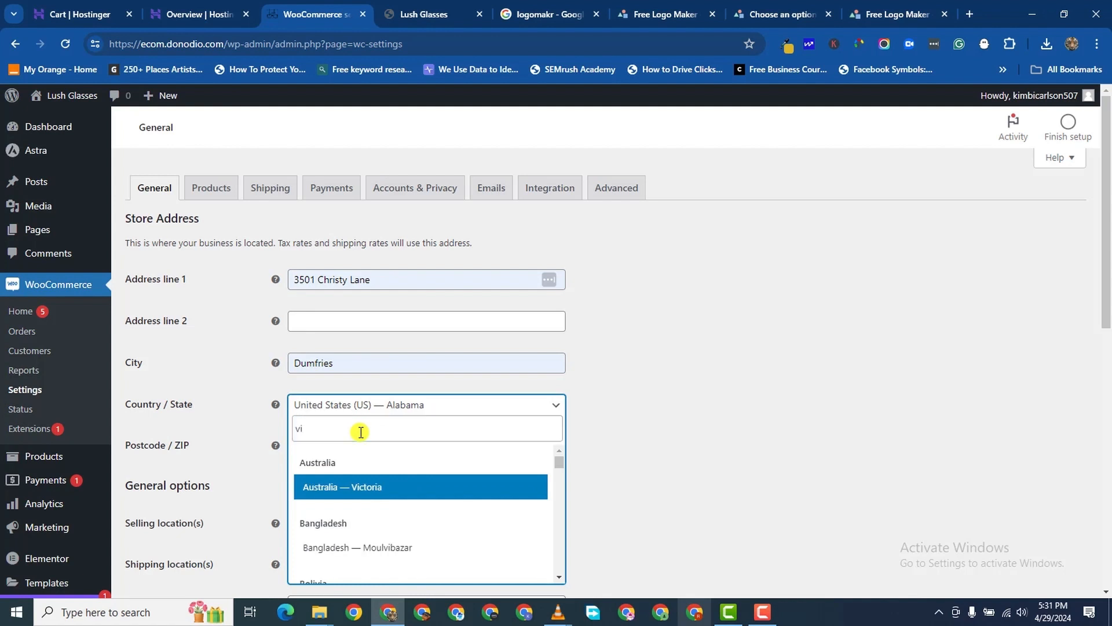
text(rgi)
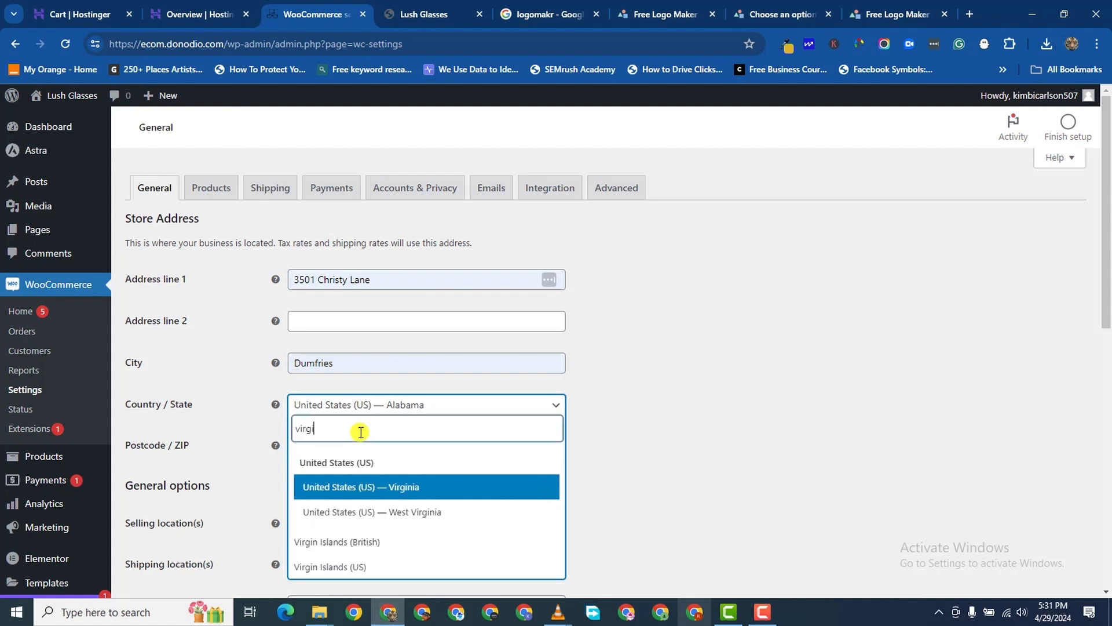
text(nia)
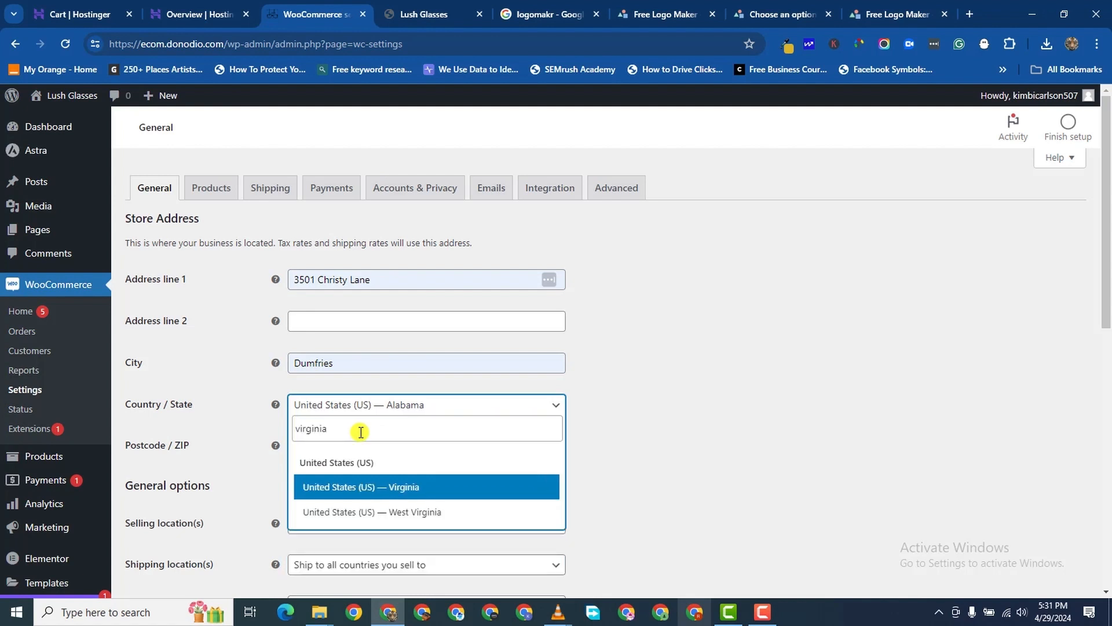
click(366, 486)
Step: Restrict the selling locations to specific countries and add United States (US) as the only one
scroll(419, 486, down, 5)
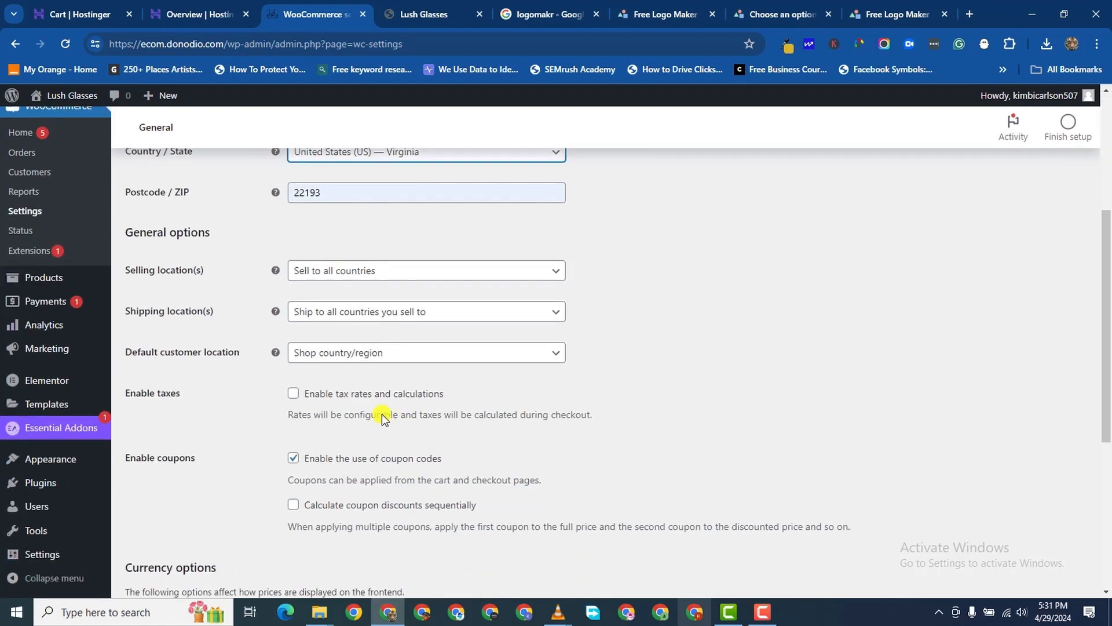
scroll(305, 260, up, 3)
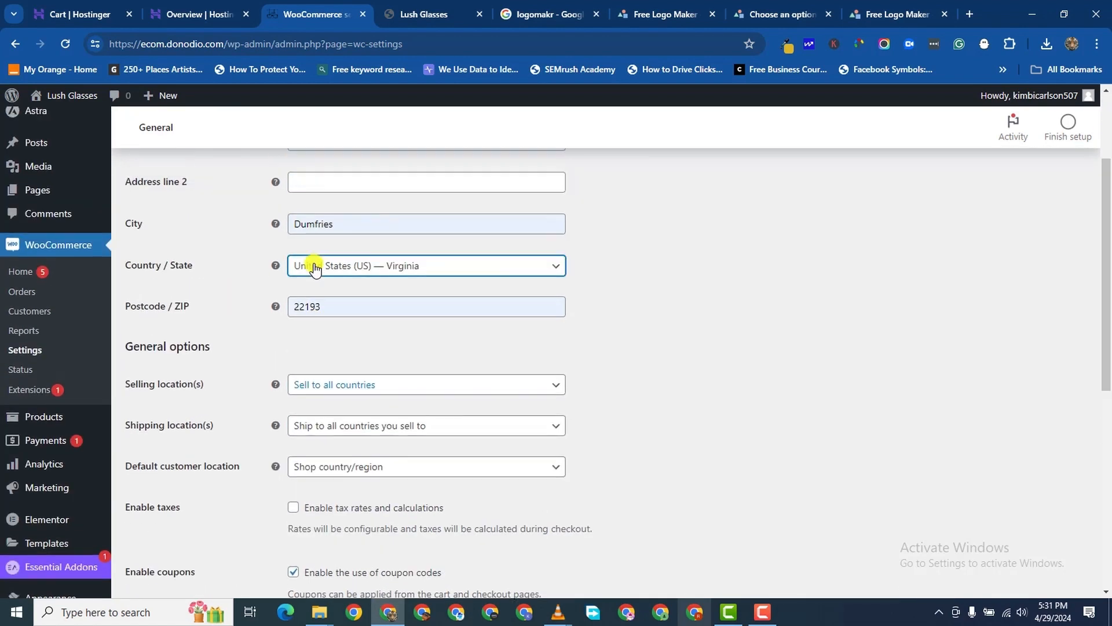
scroll(313, 295, down, 1)
scroll(365, 211, up, 2)
scroll(315, 427, down, 2)
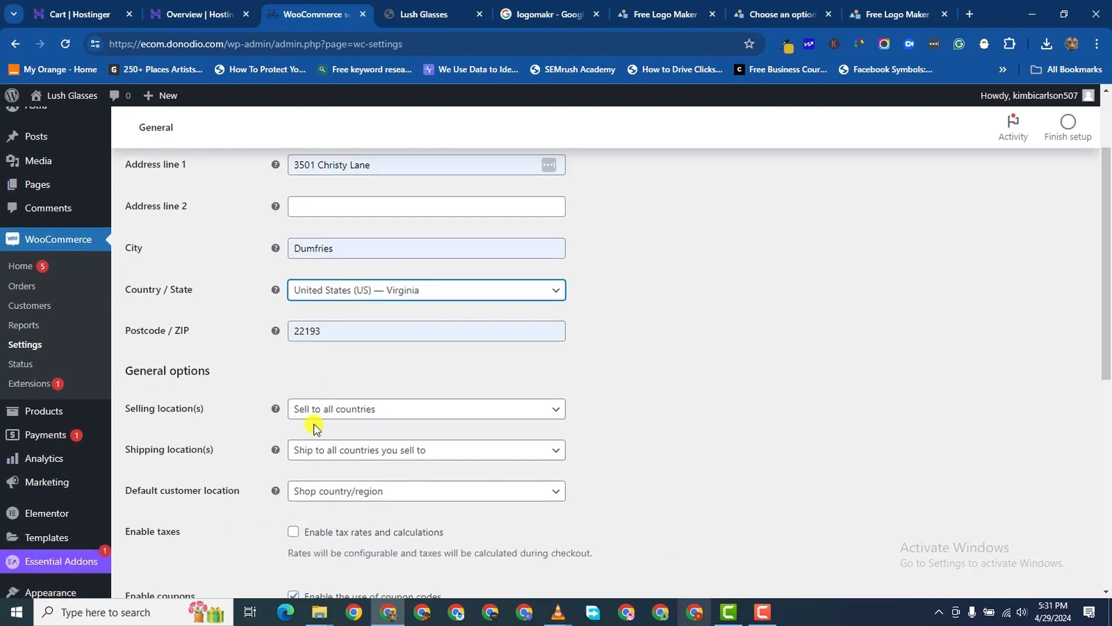
click(368, 316)
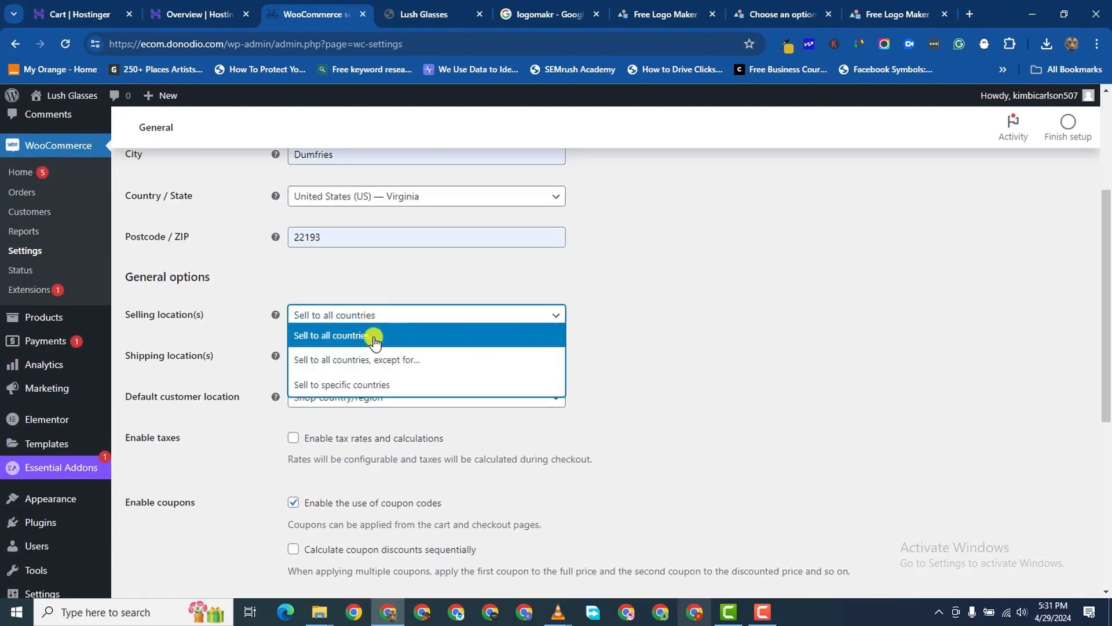
click(359, 384)
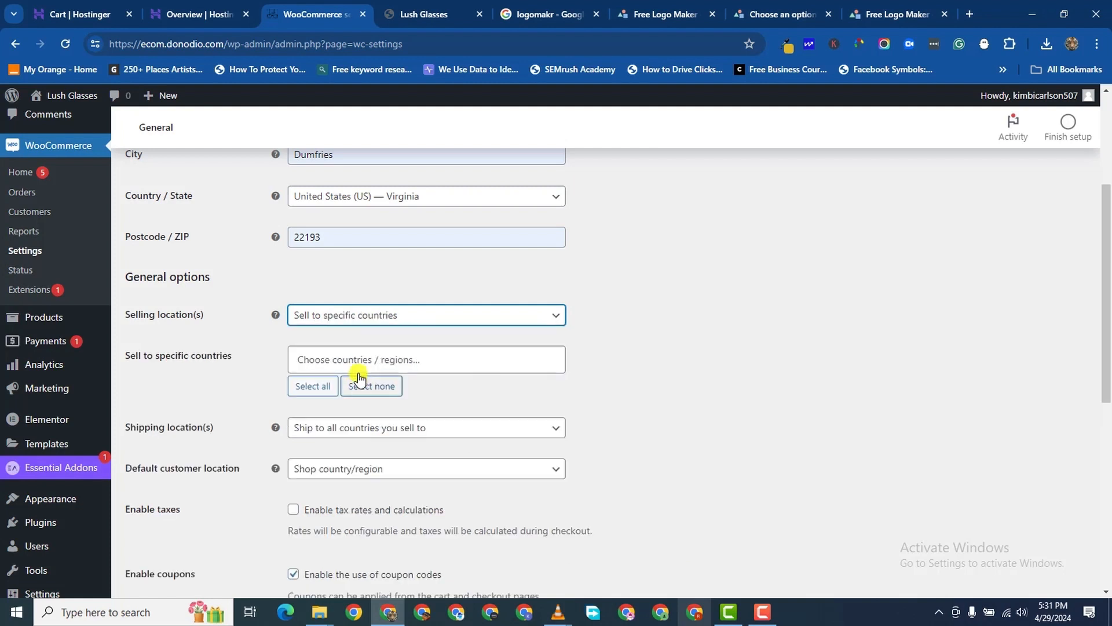
click(354, 358)
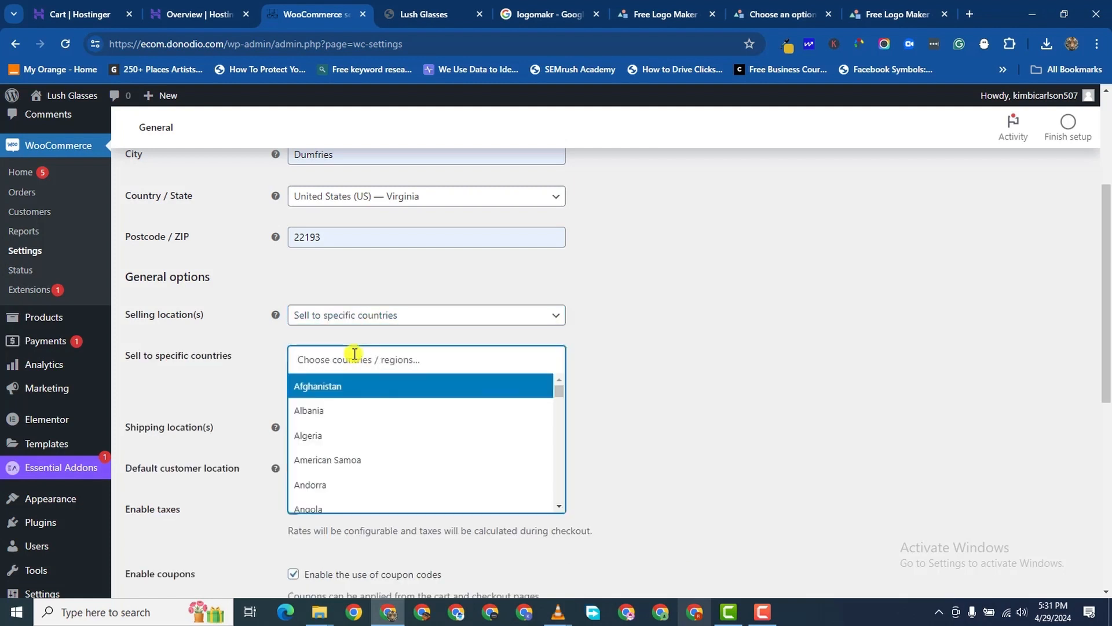
text(united)
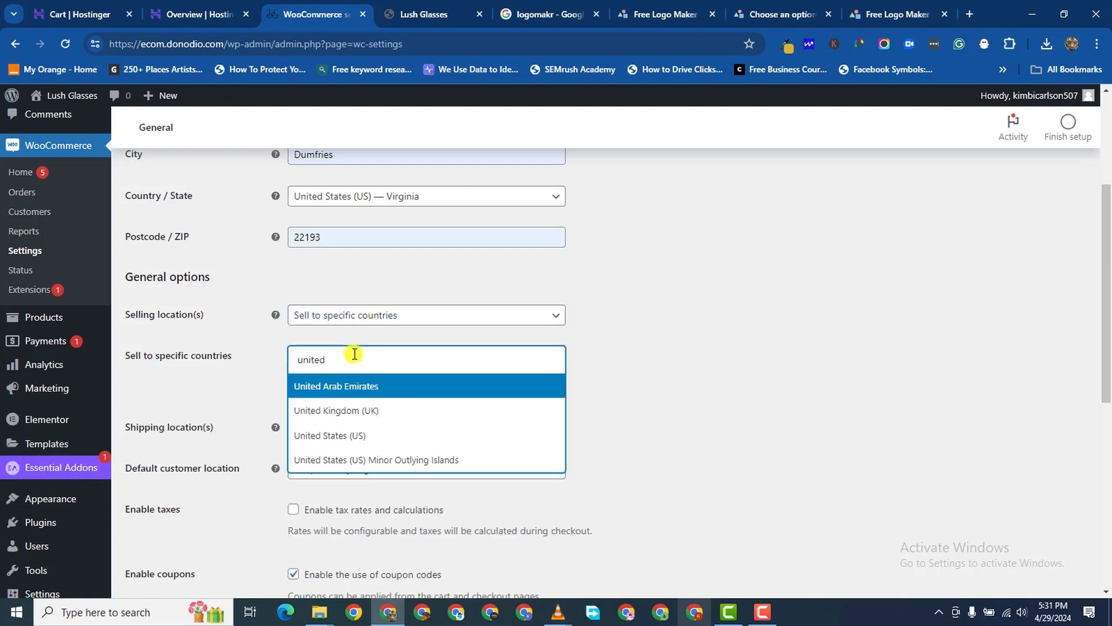
click(363, 435)
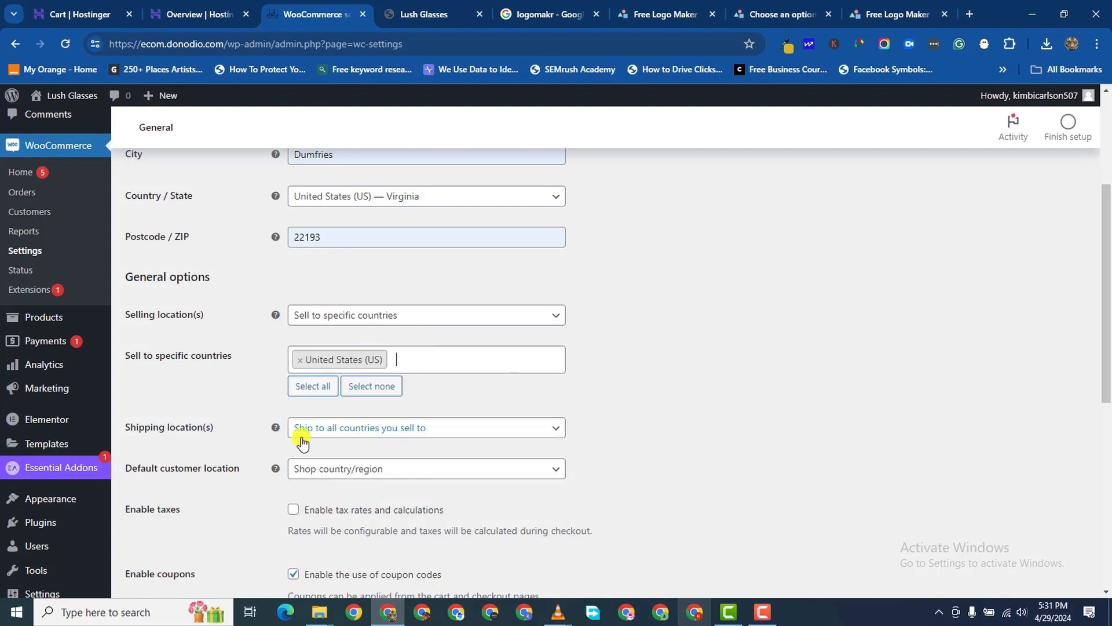
Step: Choose shipping to all countries you sell to and set the default customer location to Shop country/region
scroll(336, 426, down, 1)
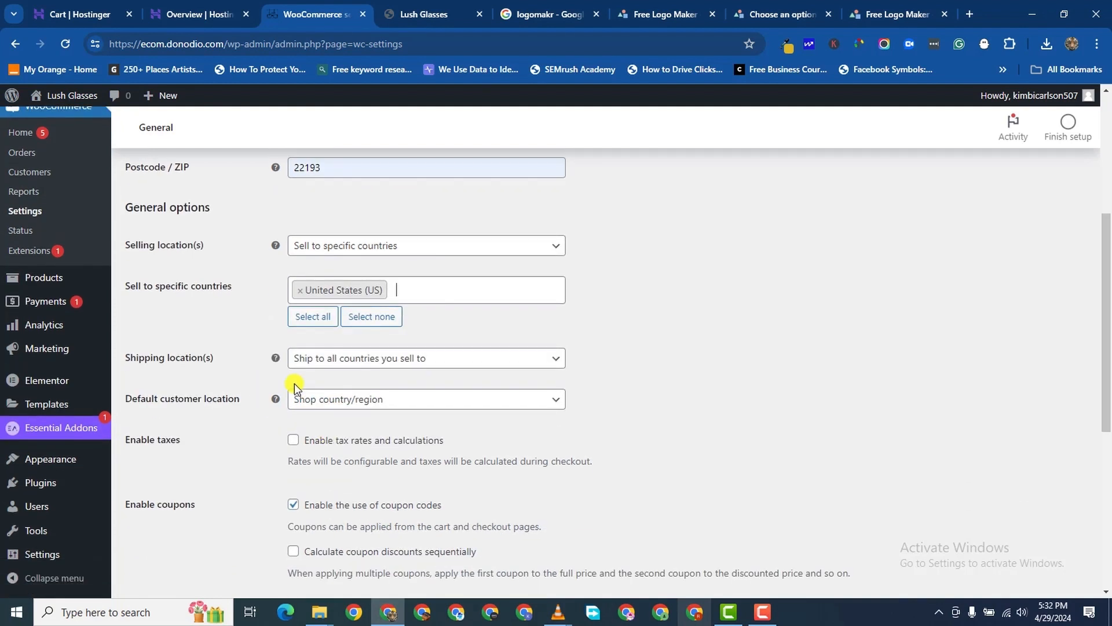
click(333, 361)
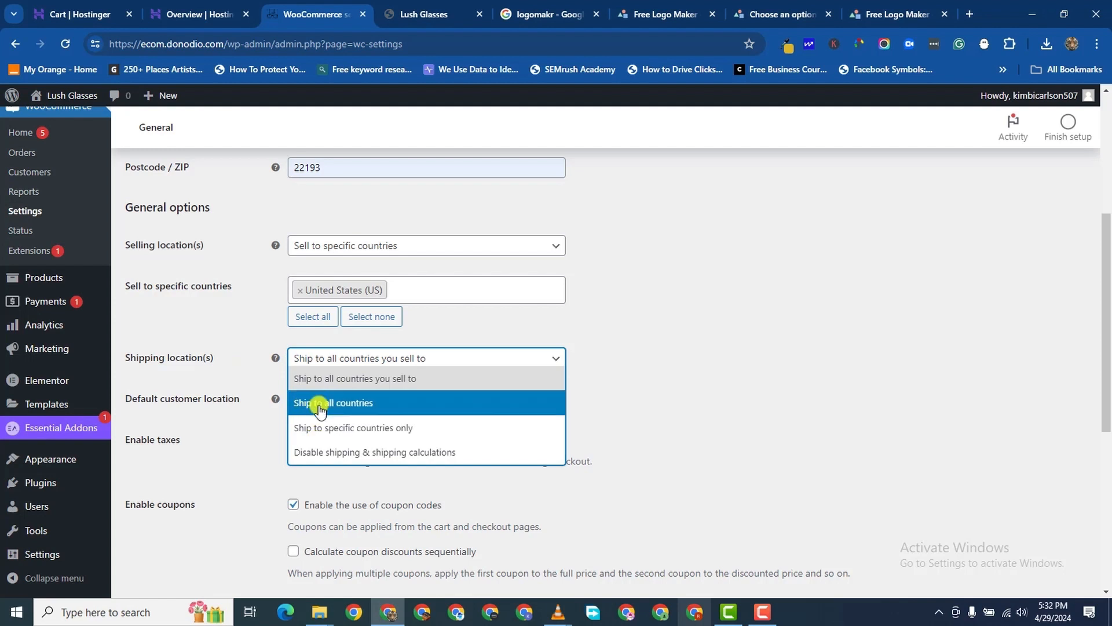
click(323, 379)
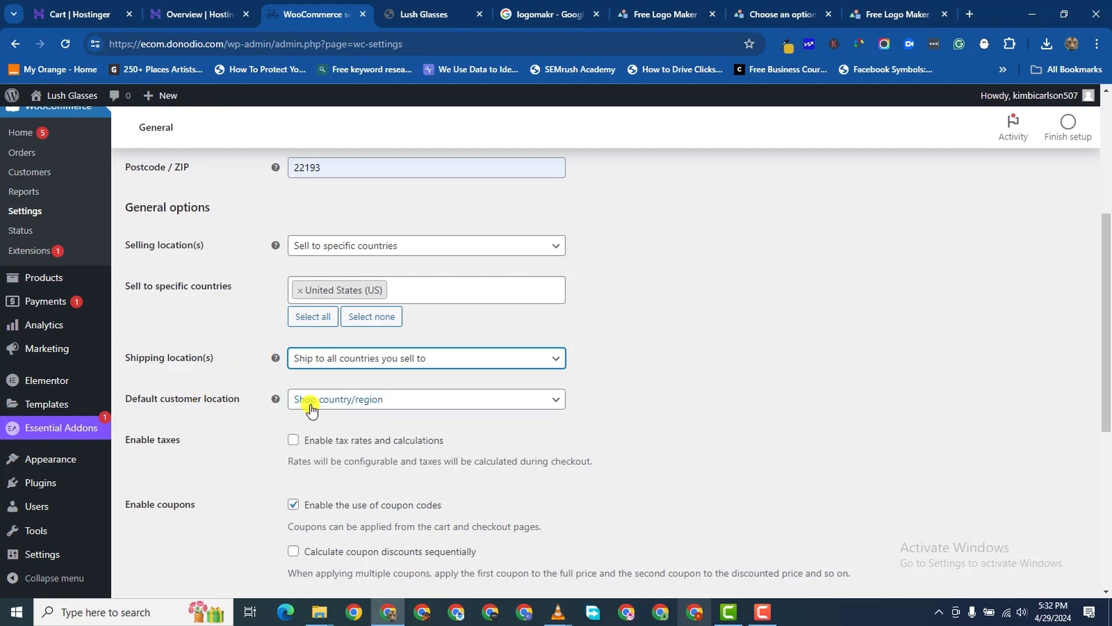
click(380, 399)
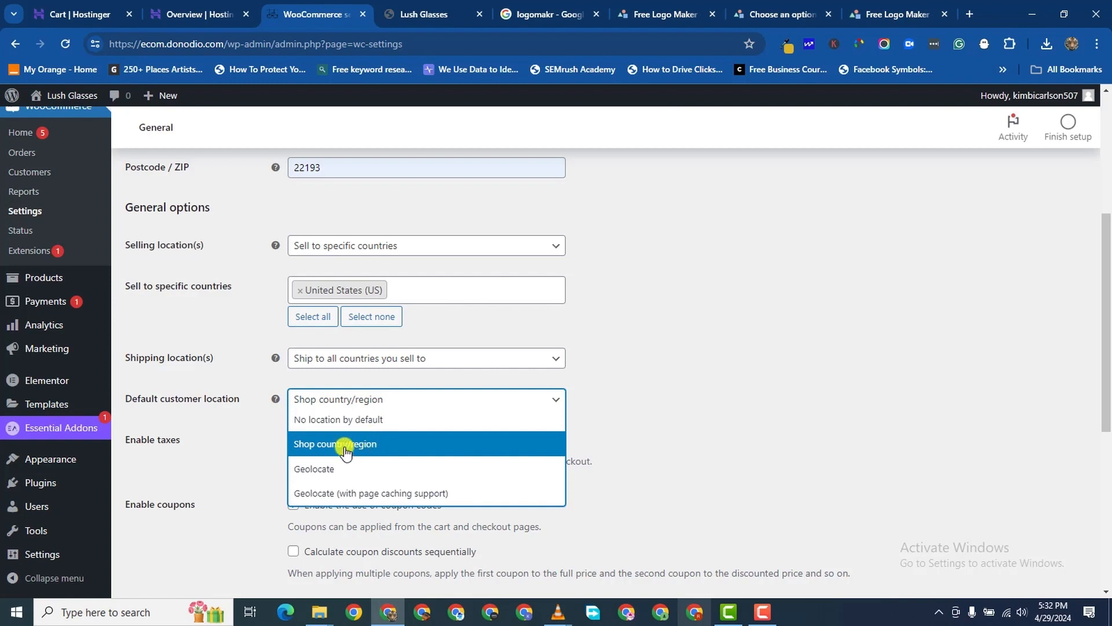
click(365, 449)
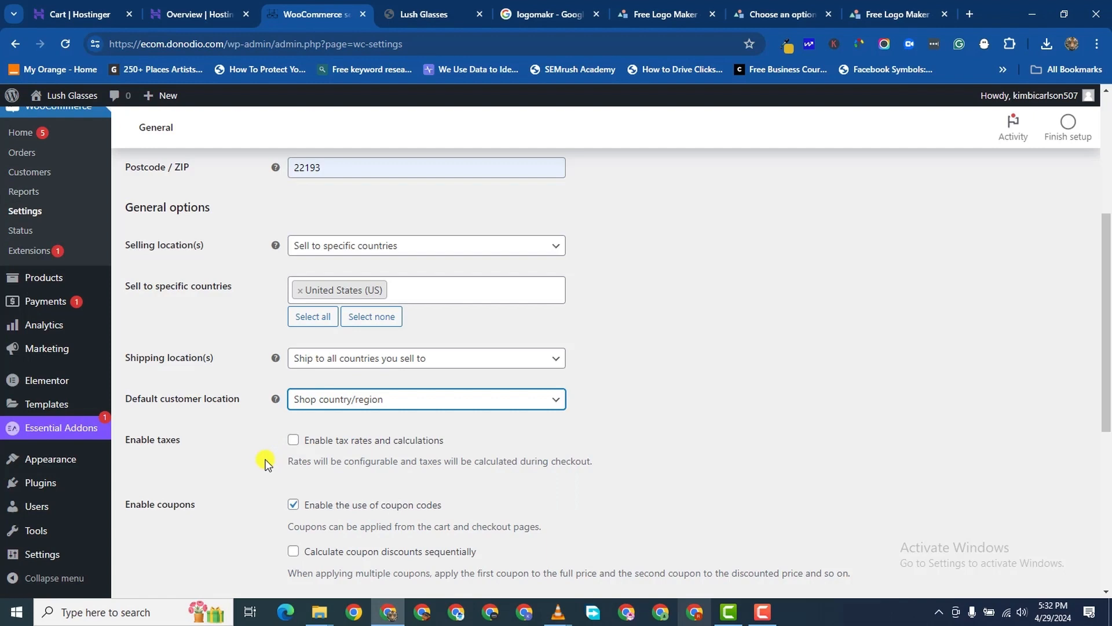
Step: Enable tax rates and calculations for the store and save the general settings
scroll(265, 463, down, 2)
click(293, 301)
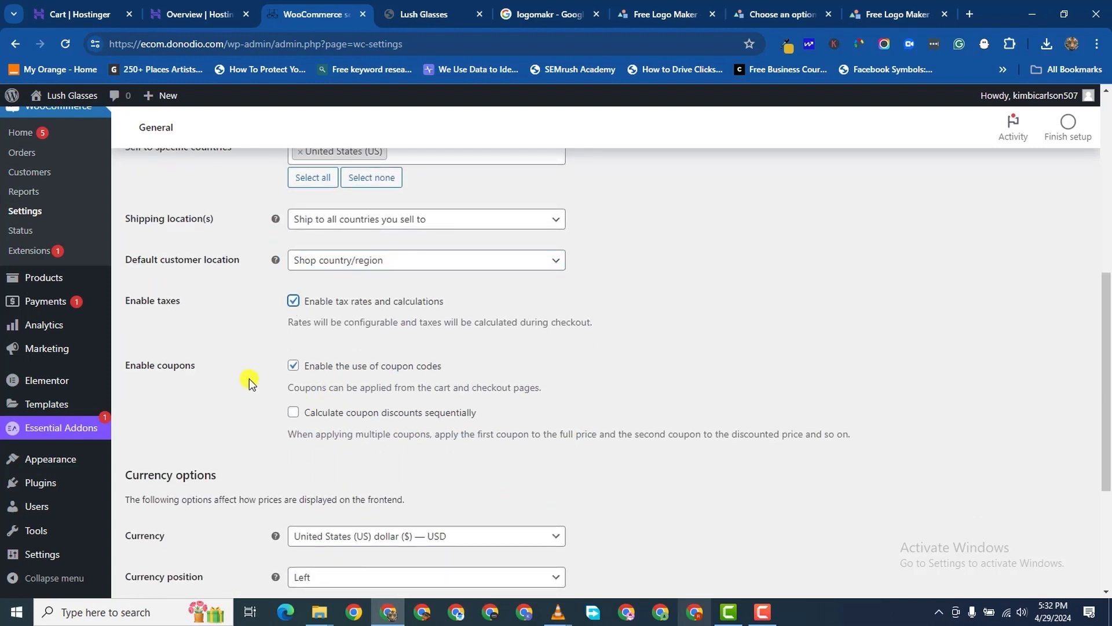
scroll(251, 383, down, 1)
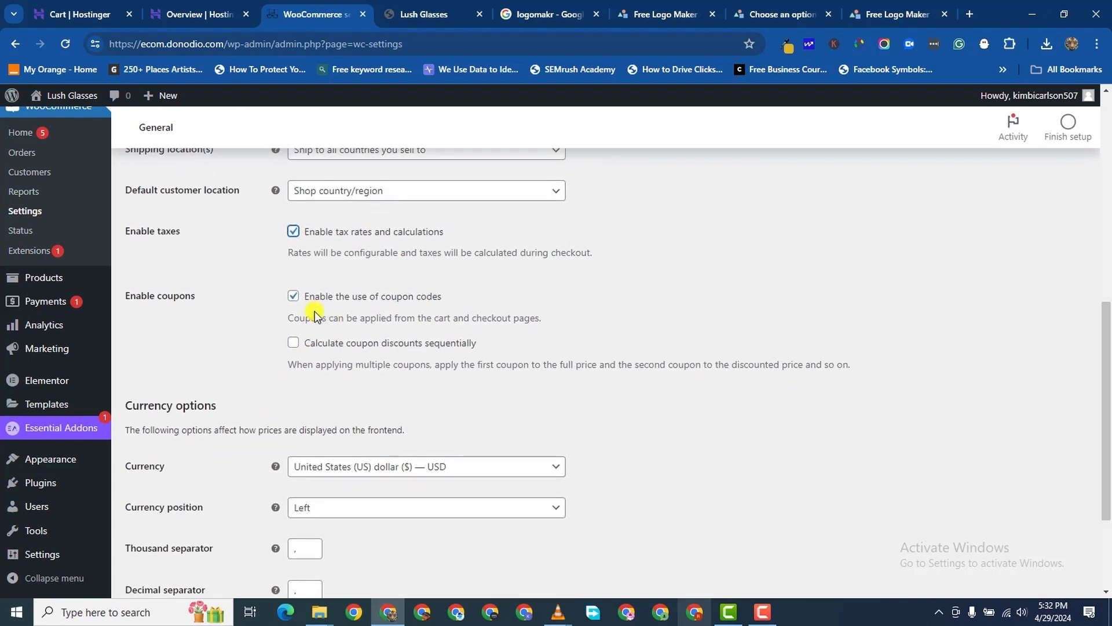
scroll(302, 315, down, 2)
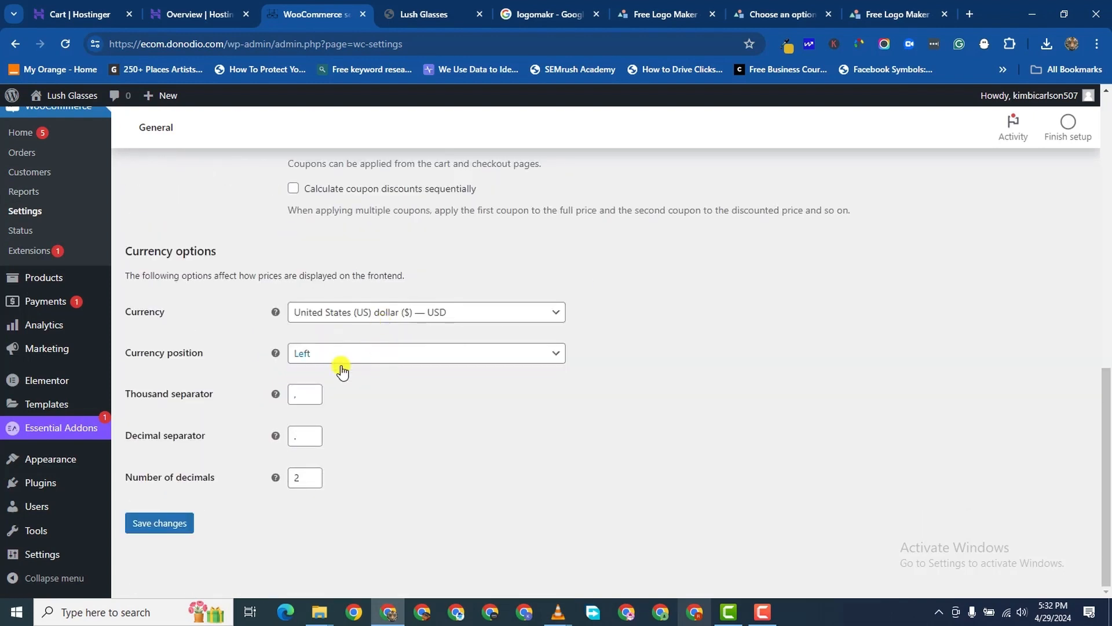
click(183, 529)
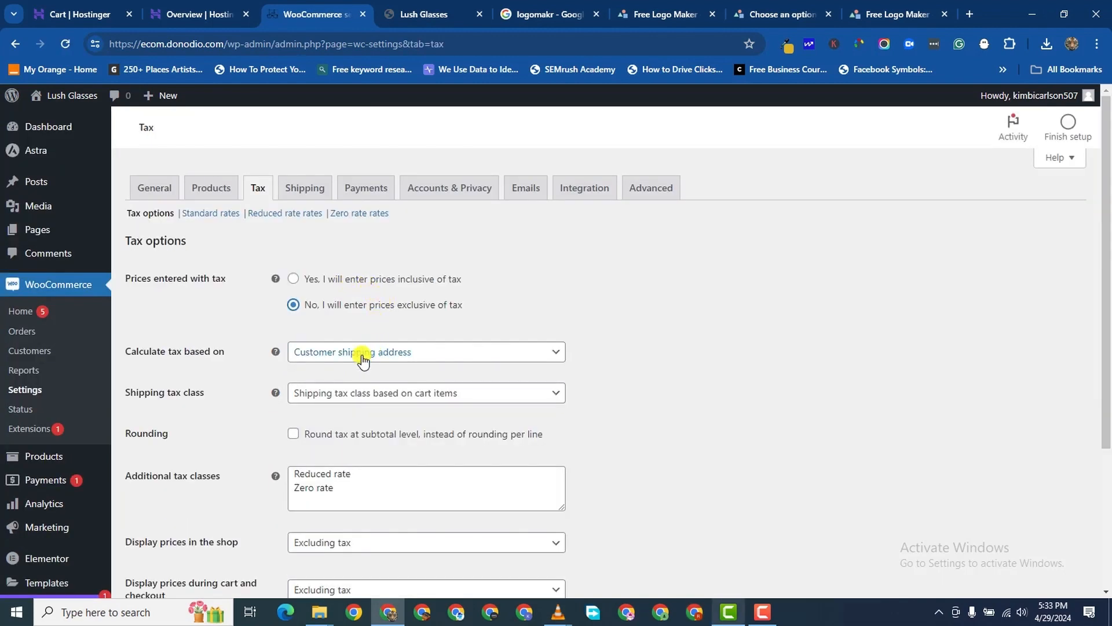
Step: Set the tax calculation in the tax options to be based on the customer shipping address
scroll(372, 352, down, 1)
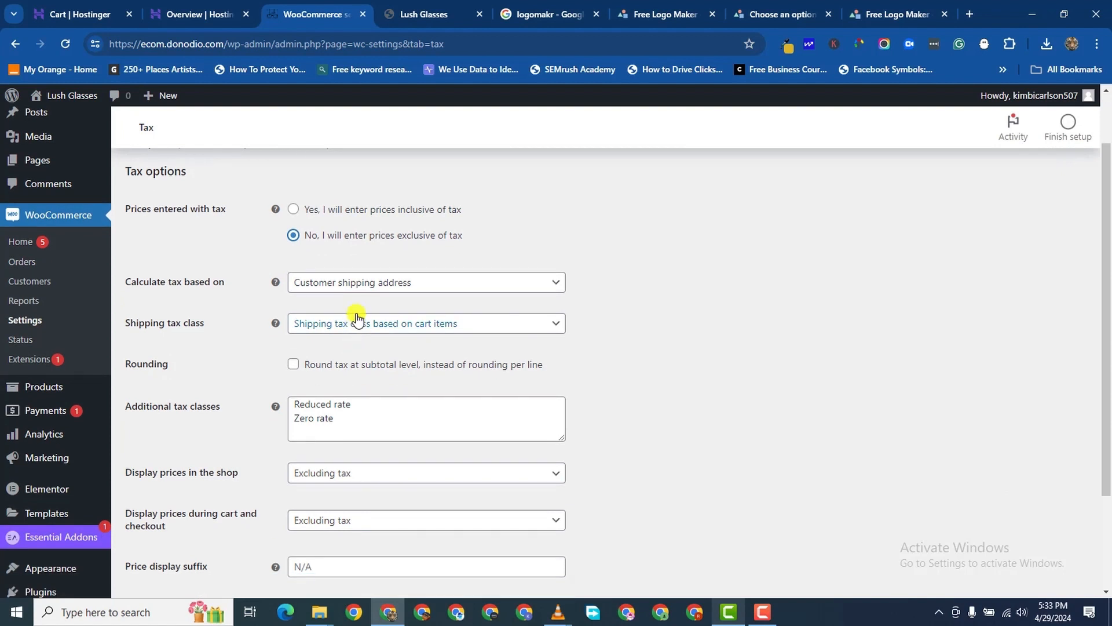
click(438, 282)
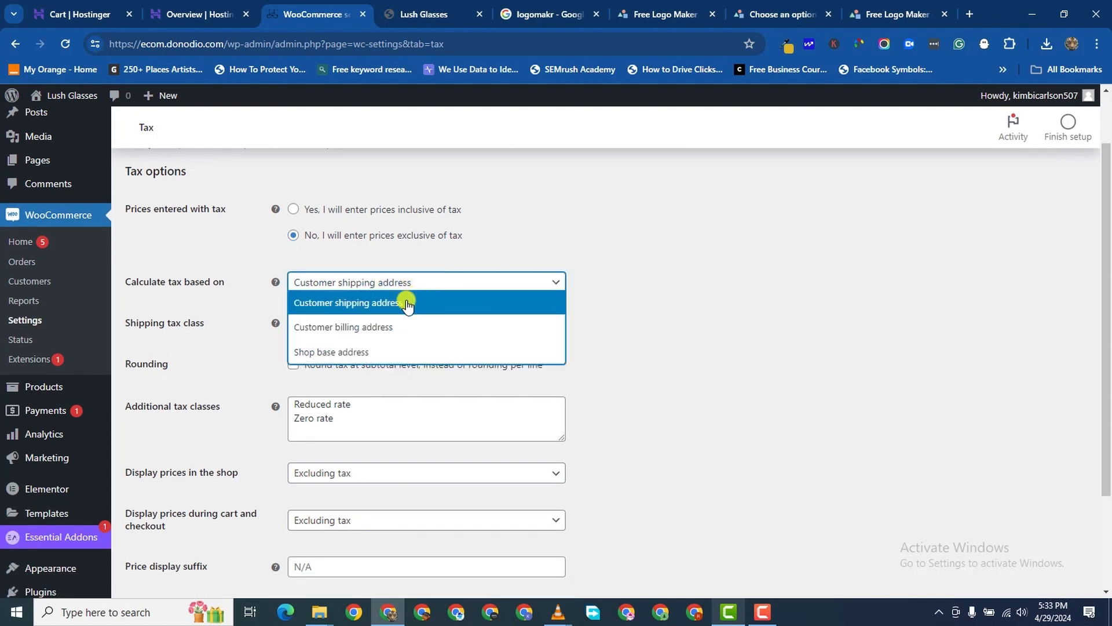
click(407, 303)
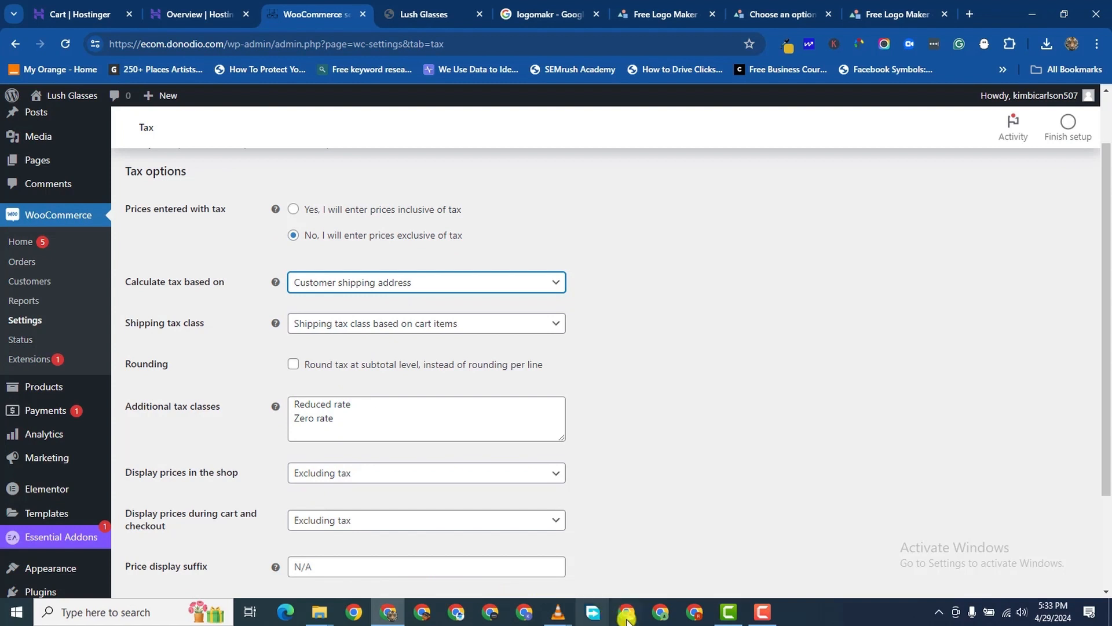
click(753, 613)
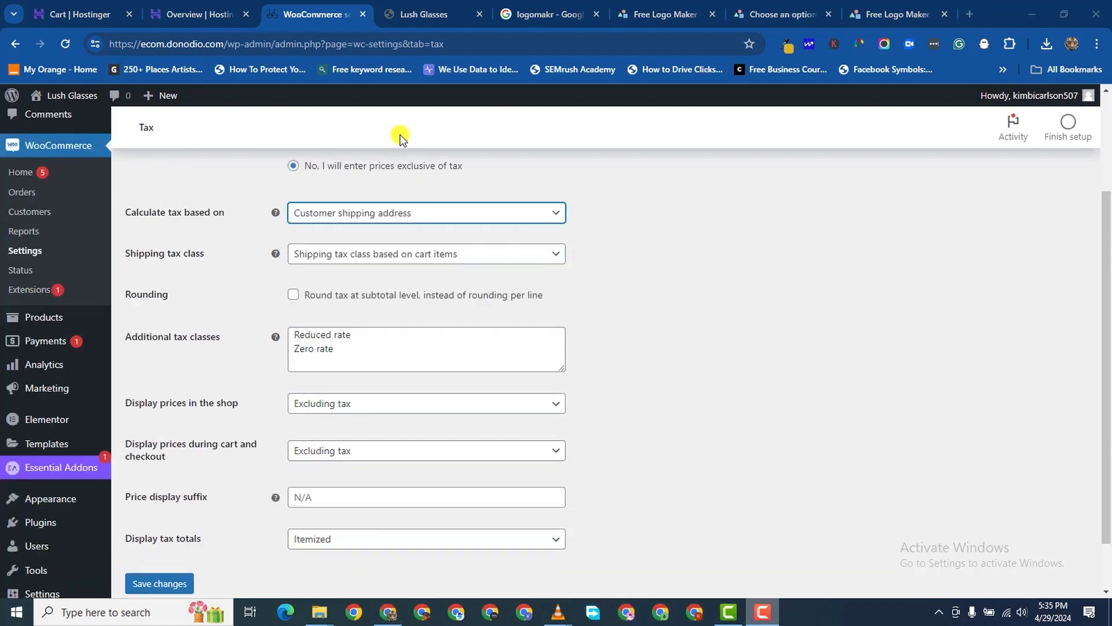
Step: Add "Custom Rate" as an additional tax class and save the tax options
click(374, 352)
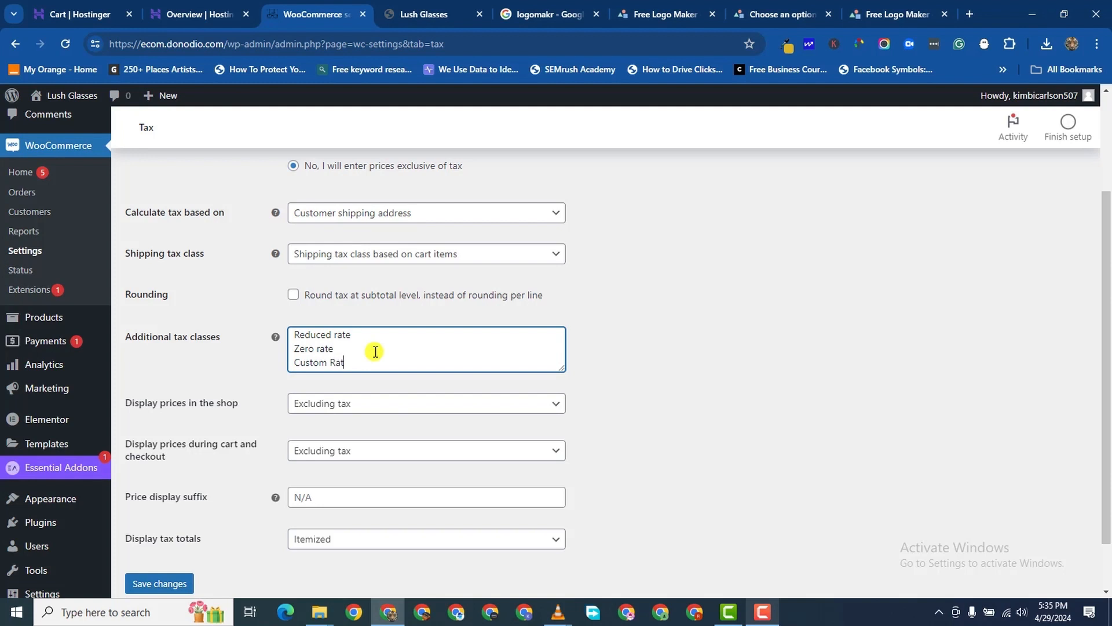
scroll(291, 459, down, 1)
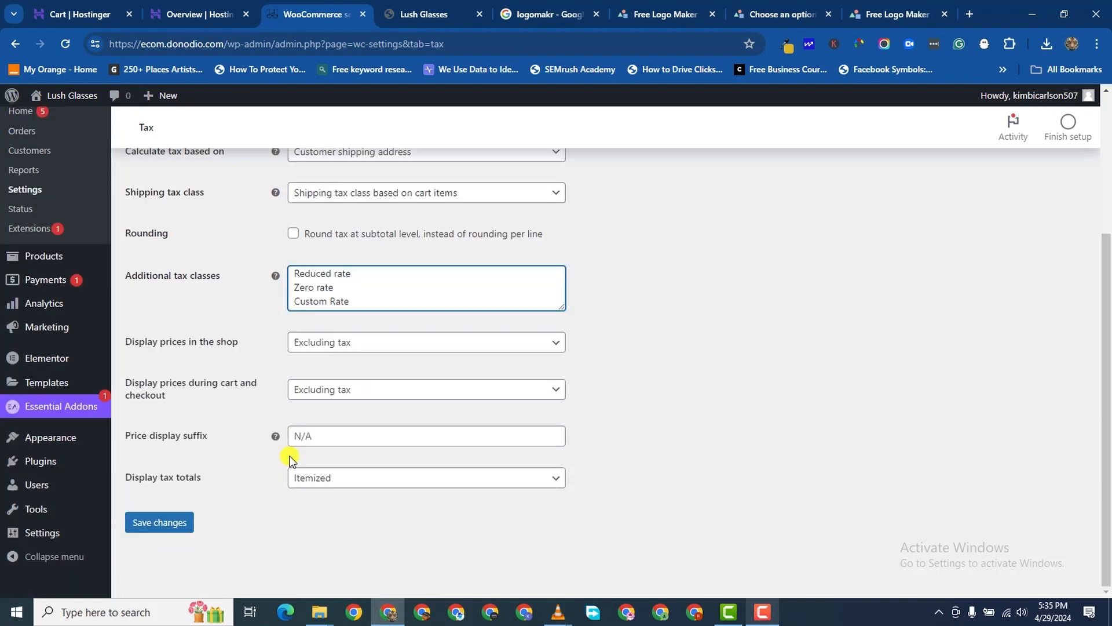
click(160, 524)
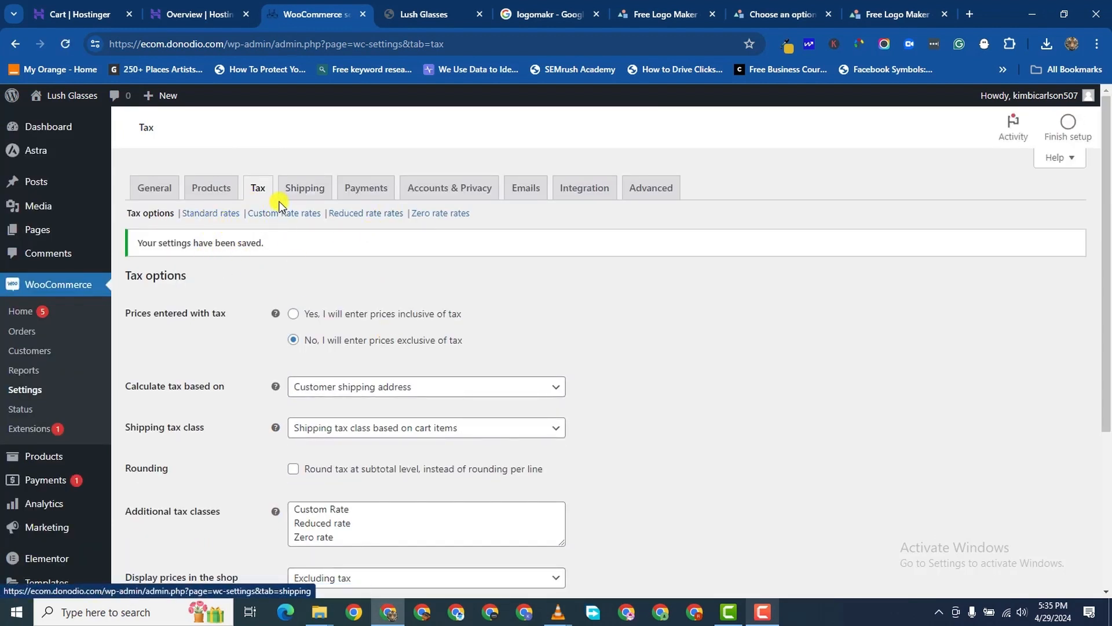
Step: Open the Custom Rate tax rates, and bookmark TaxJar's state sales tax page in the browser
click(278, 216)
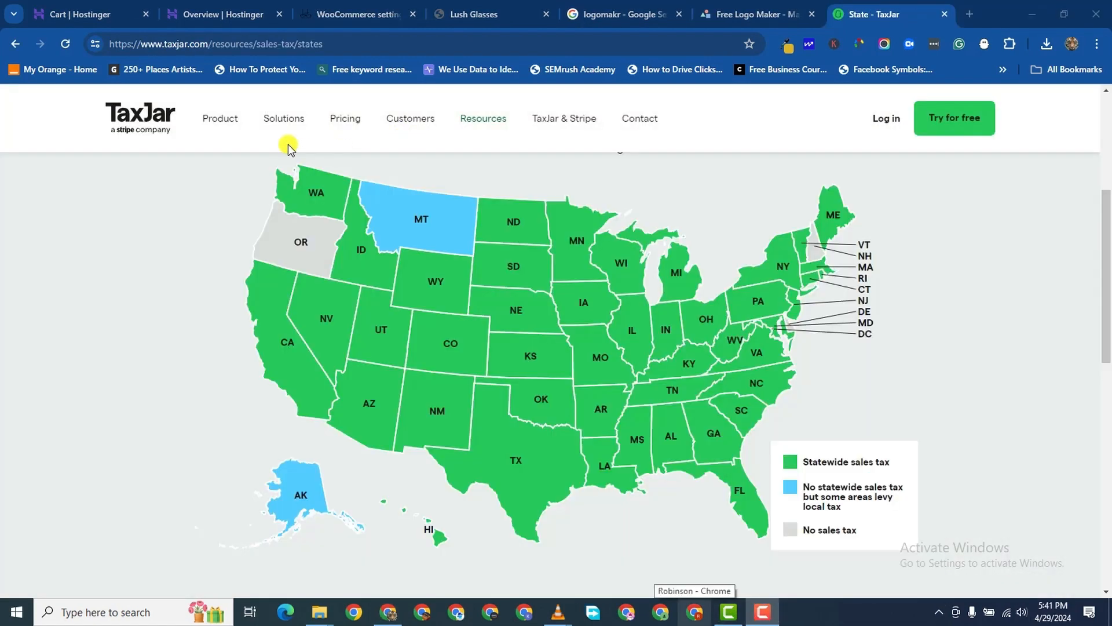
click(749, 43)
click(679, 136)
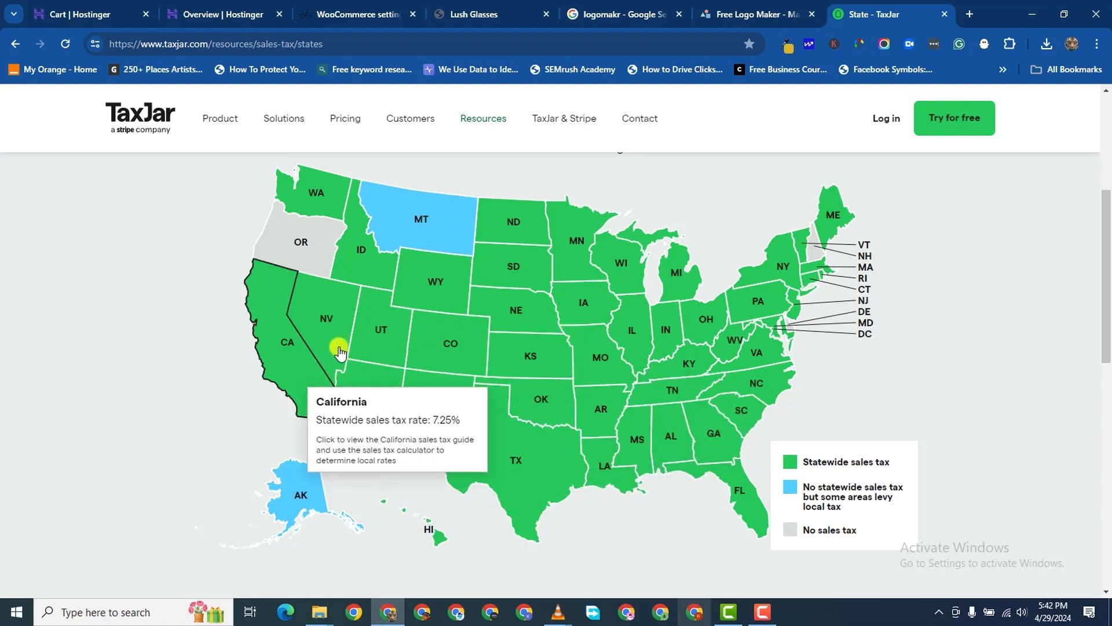
Step: In the WooCommerce Custom Rate table, fill the new row with country code US, state code CA and rate 7.25%
click(457, 15)
click(371, 14)
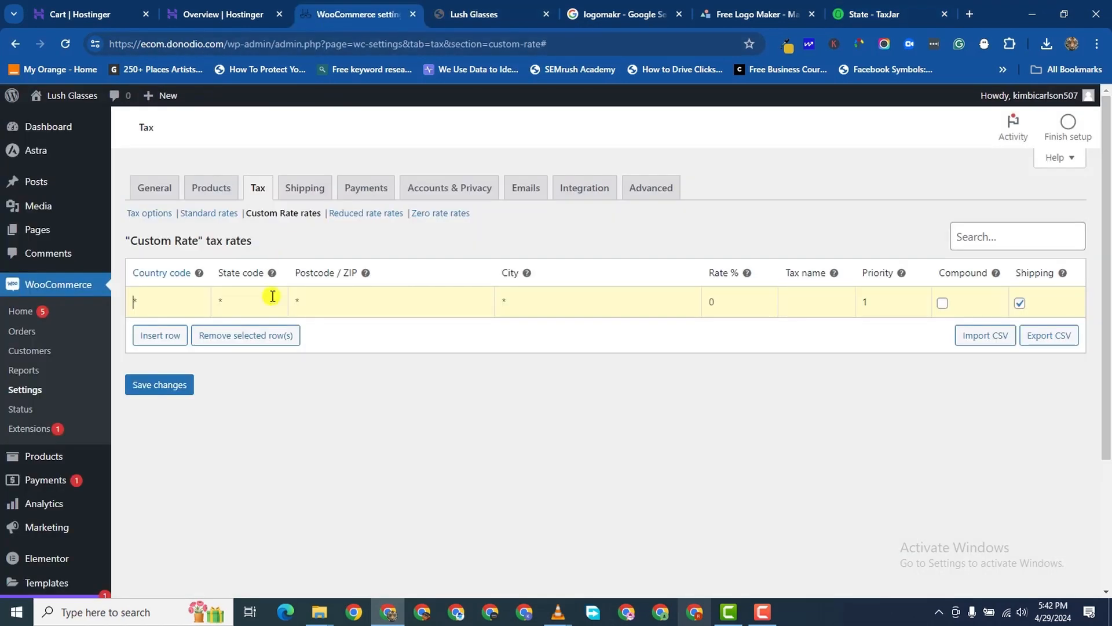
click(168, 299)
text(U)
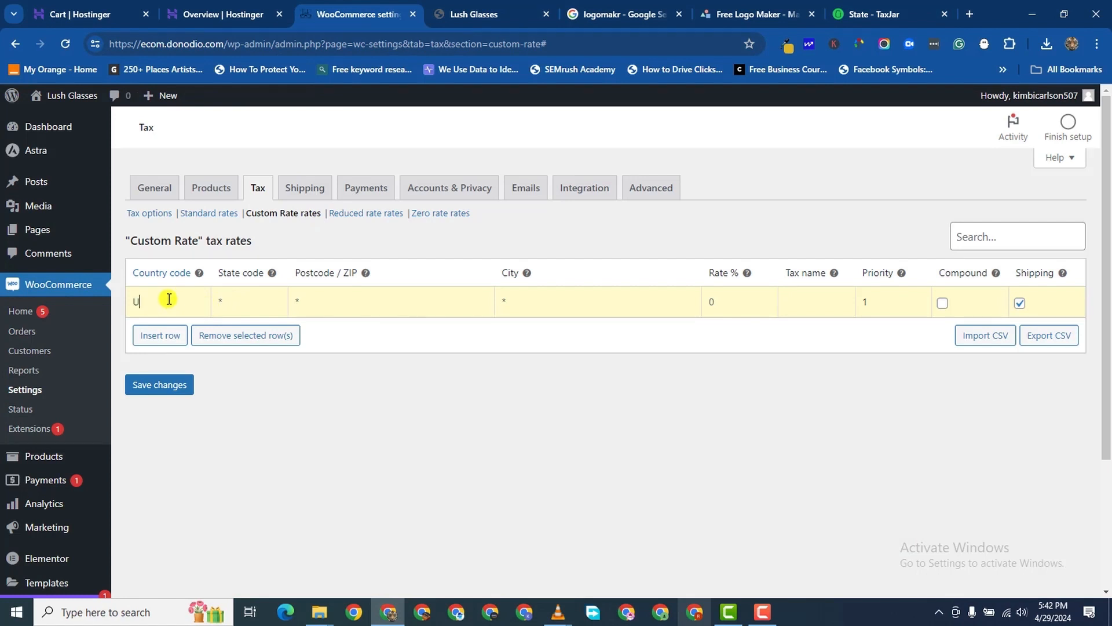
text(SA)
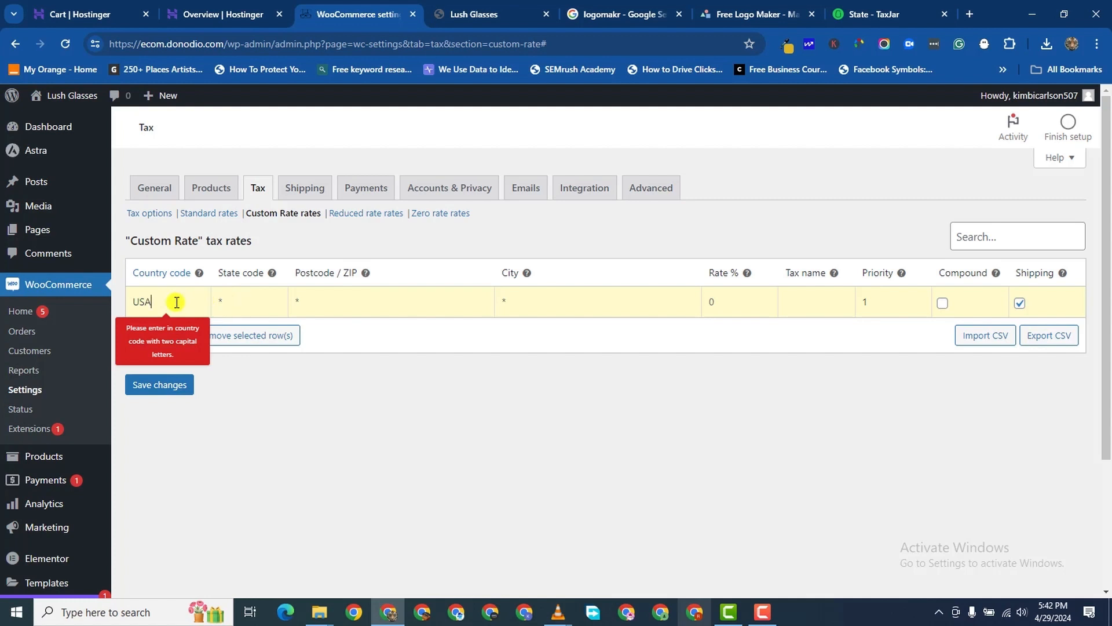
key(BackSpace)
click(261, 302)
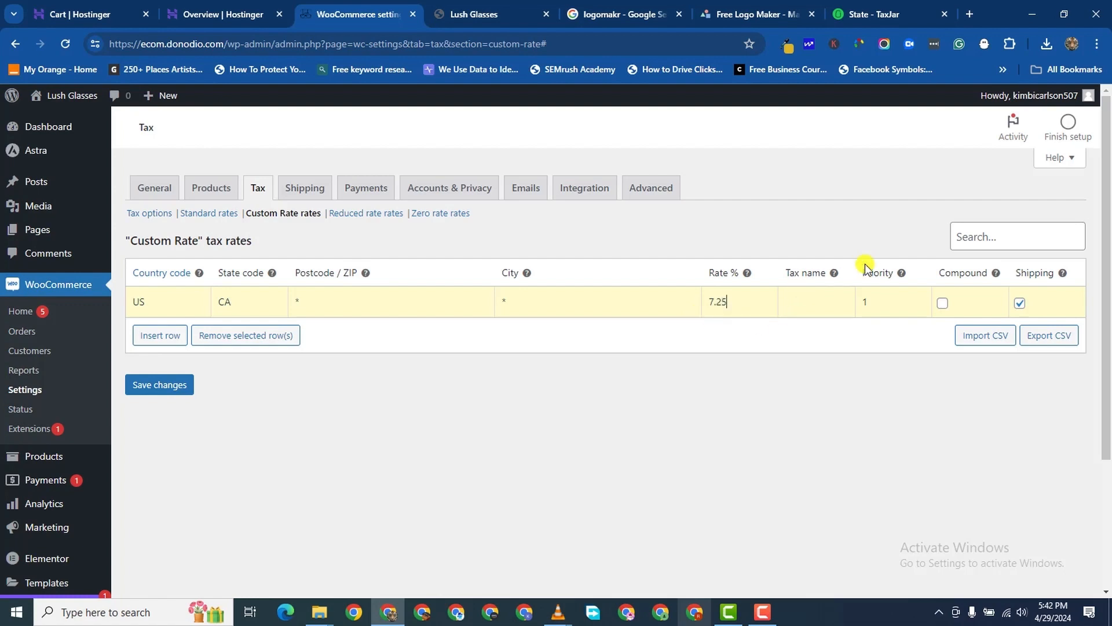
Step: Look up Nevada's sales tax on the TaxJar map and add a Custom Rate row with country US, state NV and rate 6.85%
click(856, 23)
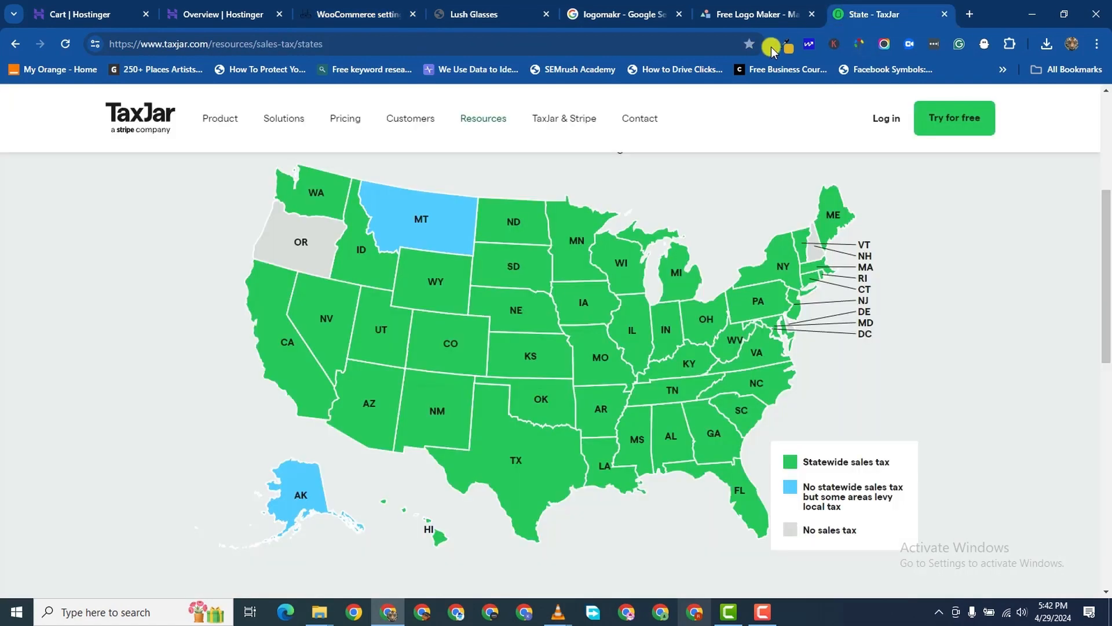
mouse_move(506, 228)
mouse_move(298, 327)
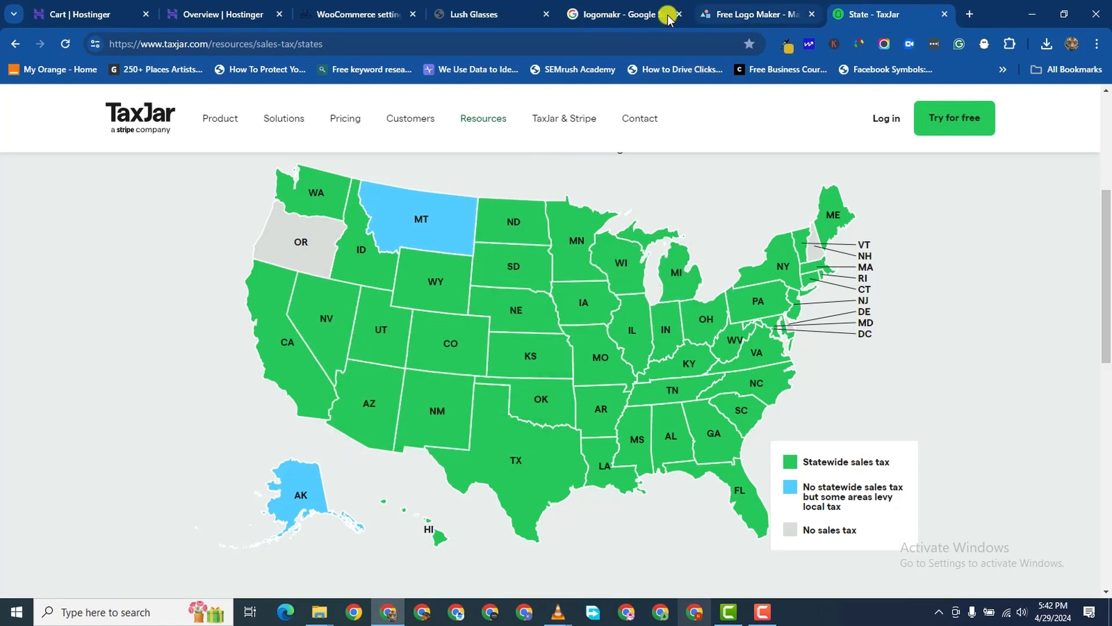
click(342, 14)
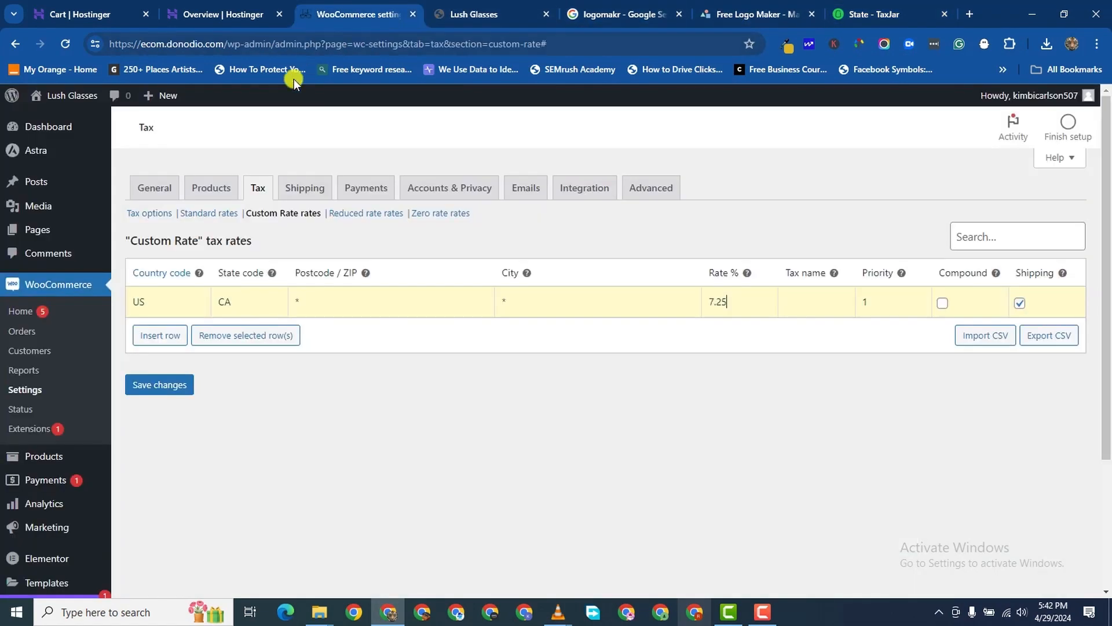
click(165, 335)
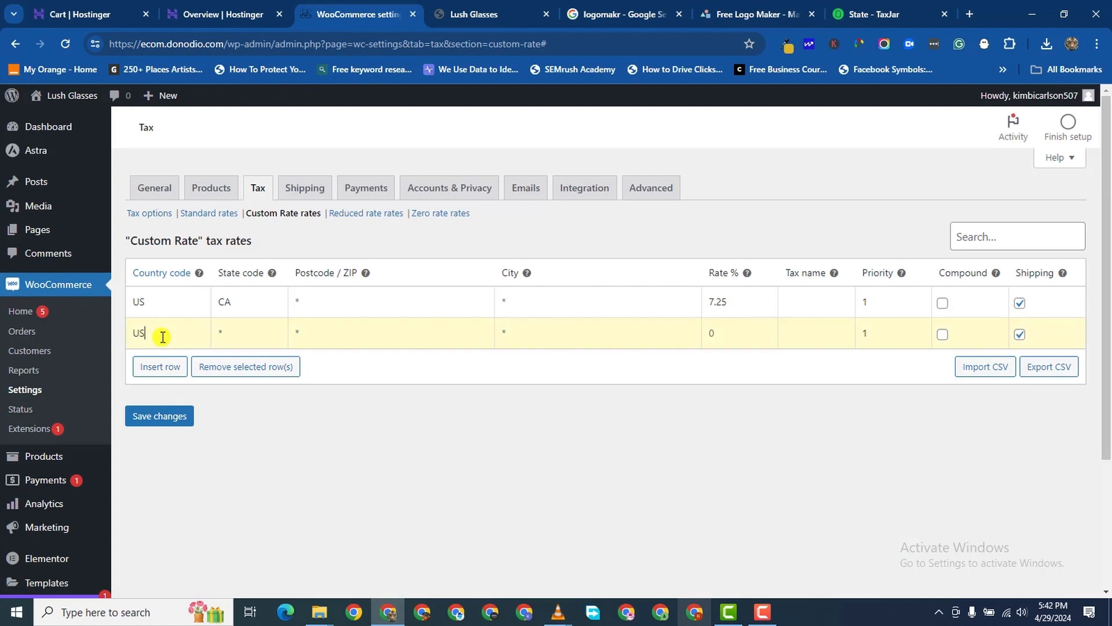
click(236, 334)
text(NV)
click(311, 330)
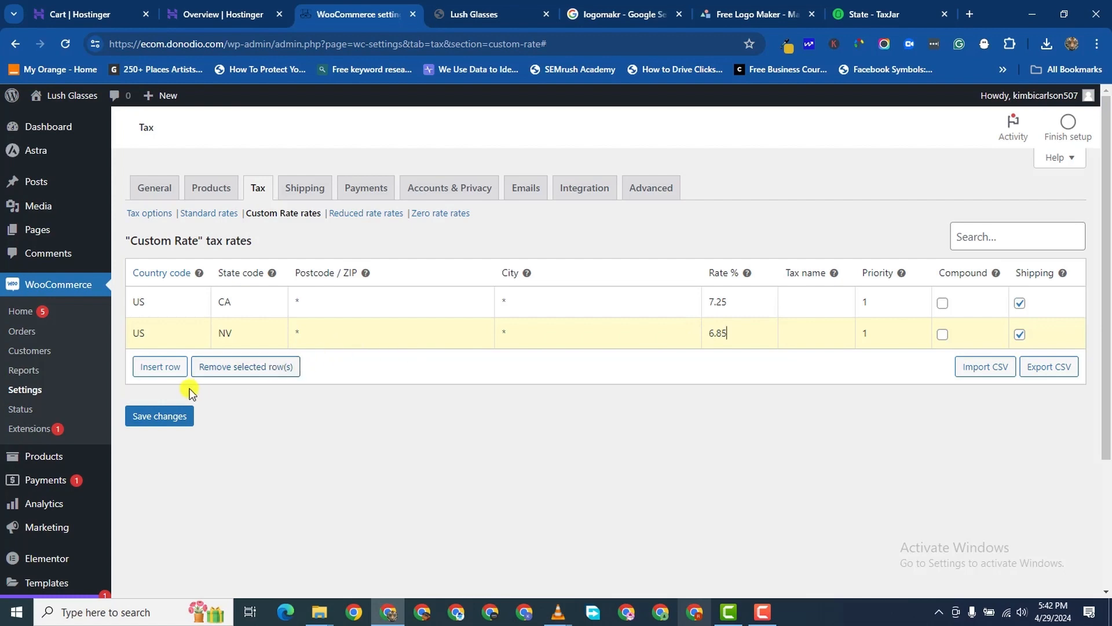
Step: Look up Kansas on the TaxJar map, add a row with US, KS and rate 6.5%, and save the Custom Rate table
click(169, 368)
click(845, 8)
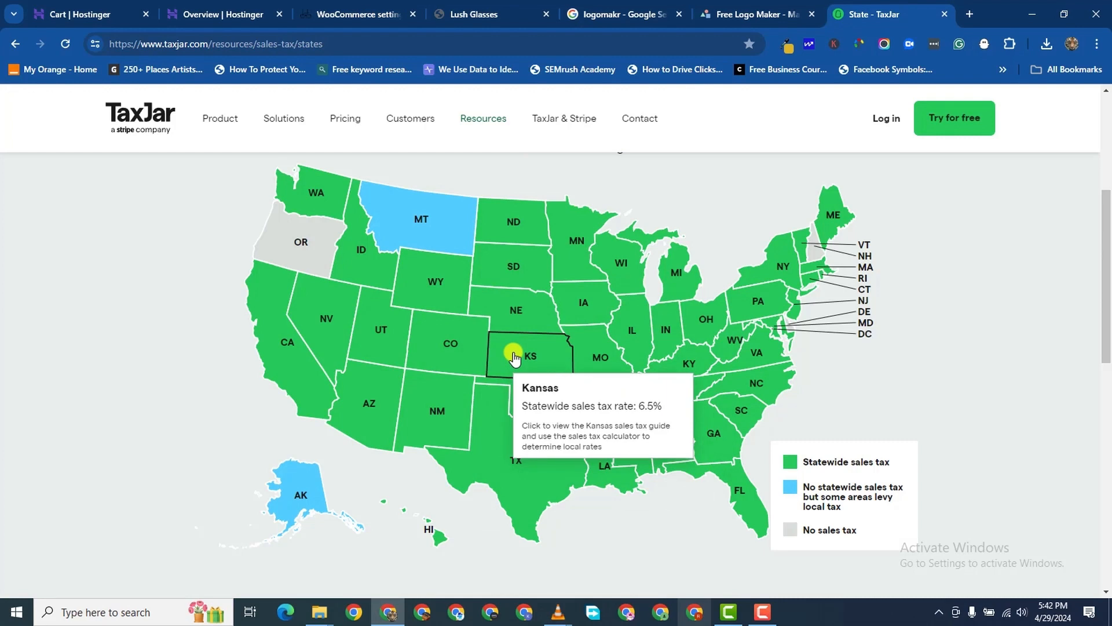
click(307, 14)
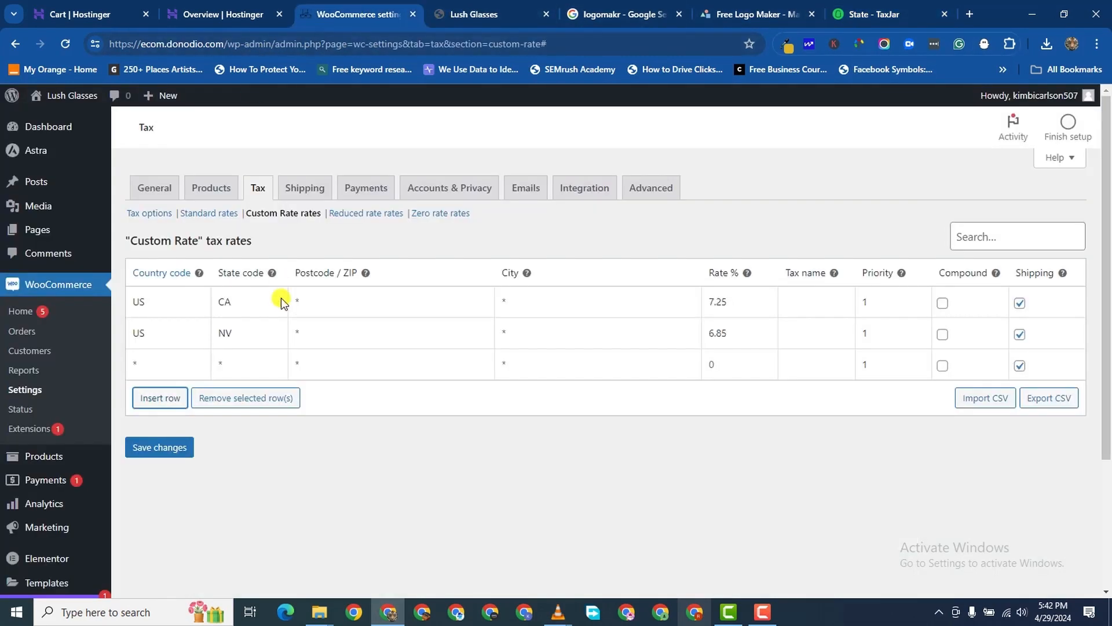
click(146, 364)
text(U)
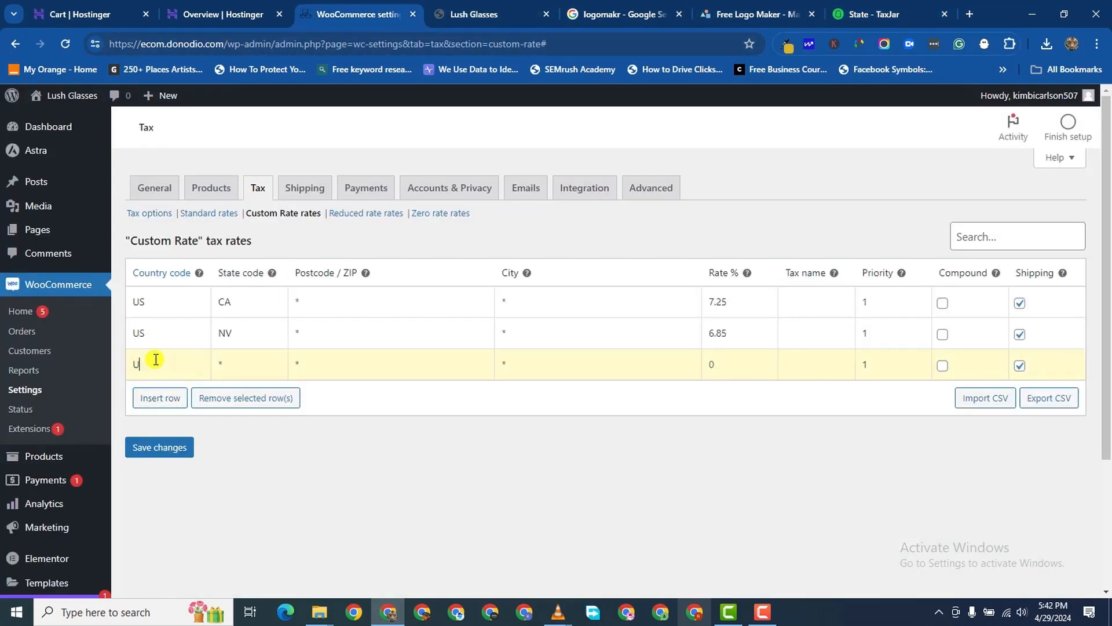
text(S)
click(267, 367)
text(KS)
click(741, 375)
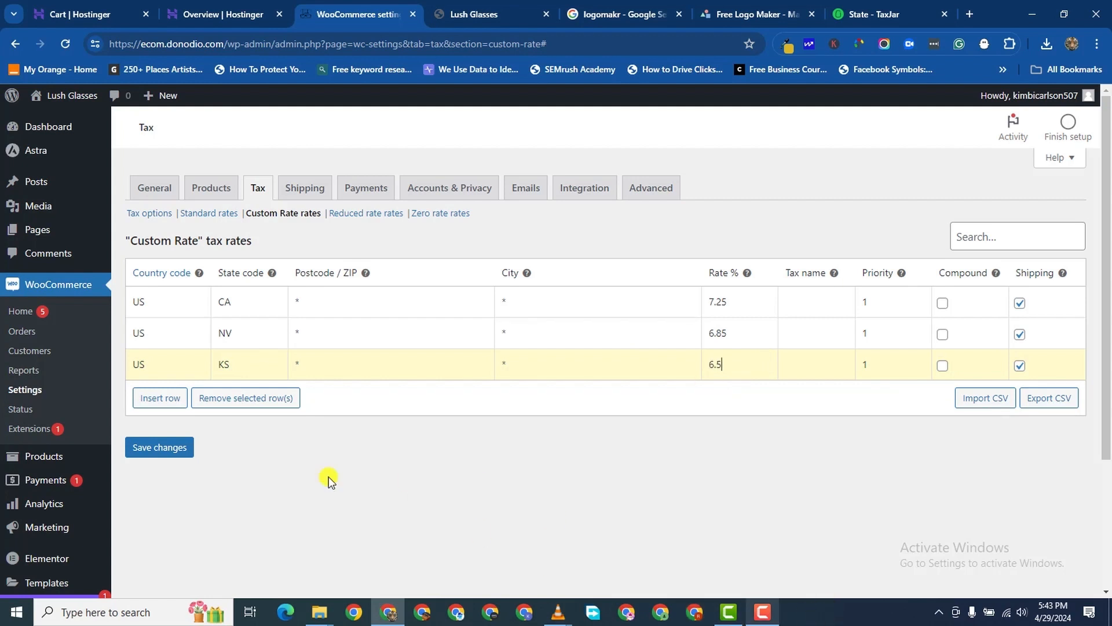
click(177, 448)
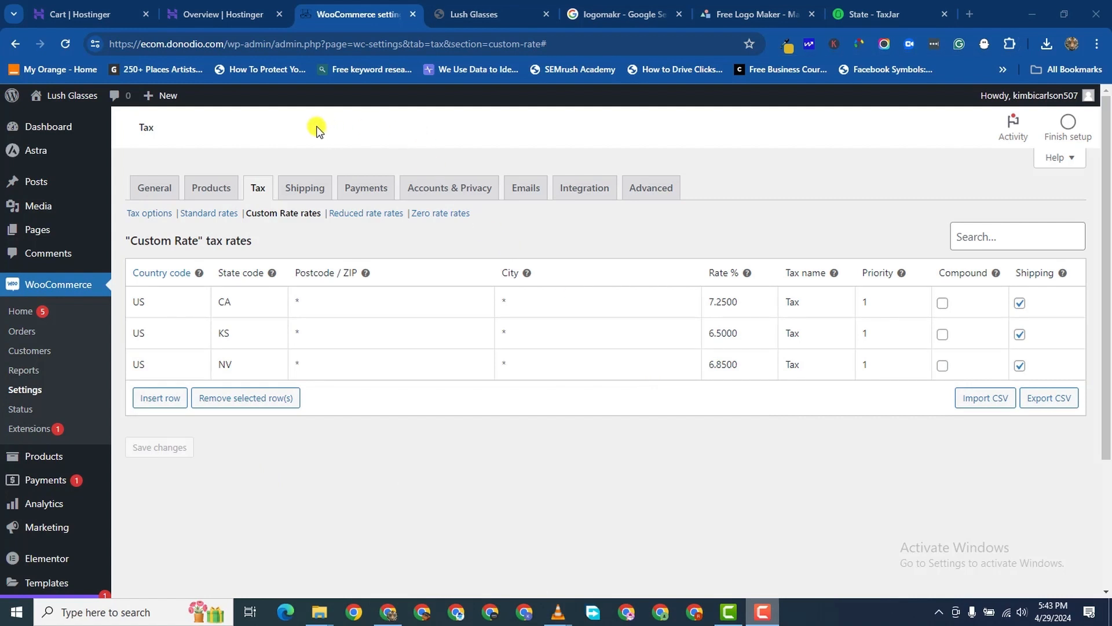
Step: Turn off the shipping tax option for the CA, KS and NV rates and save the changes
click(1019, 303)
click(1019, 336)
click(1013, 365)
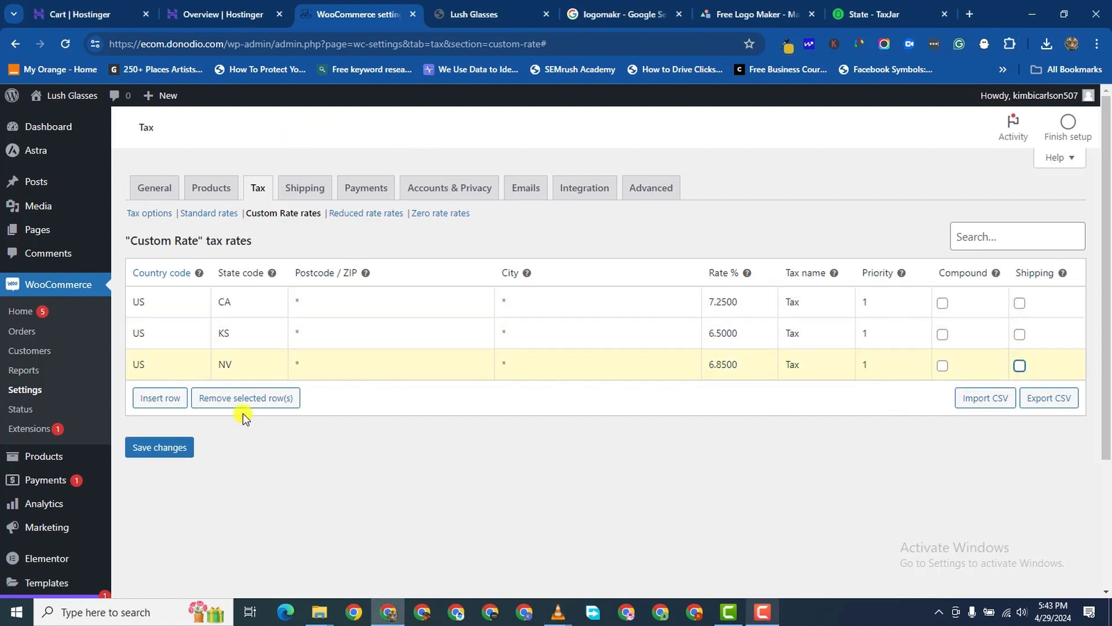
click(159, 447)
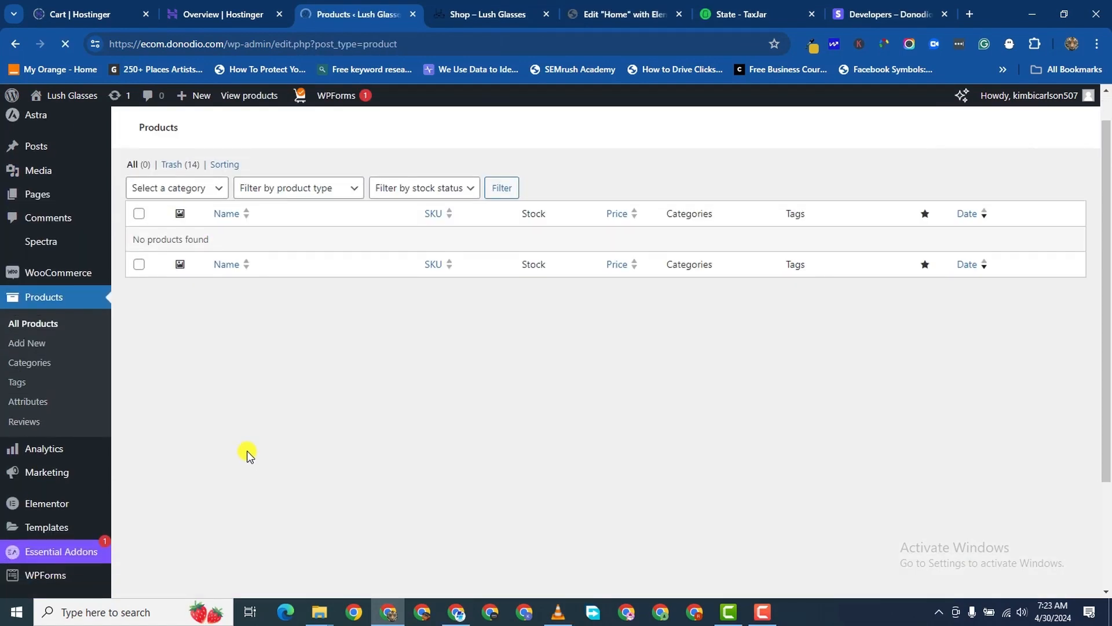
Step: Start a new product from the Products list and name it "White Glasses"
scroll(278, 359, down, 2)
scroll(303, 279, up, 3)
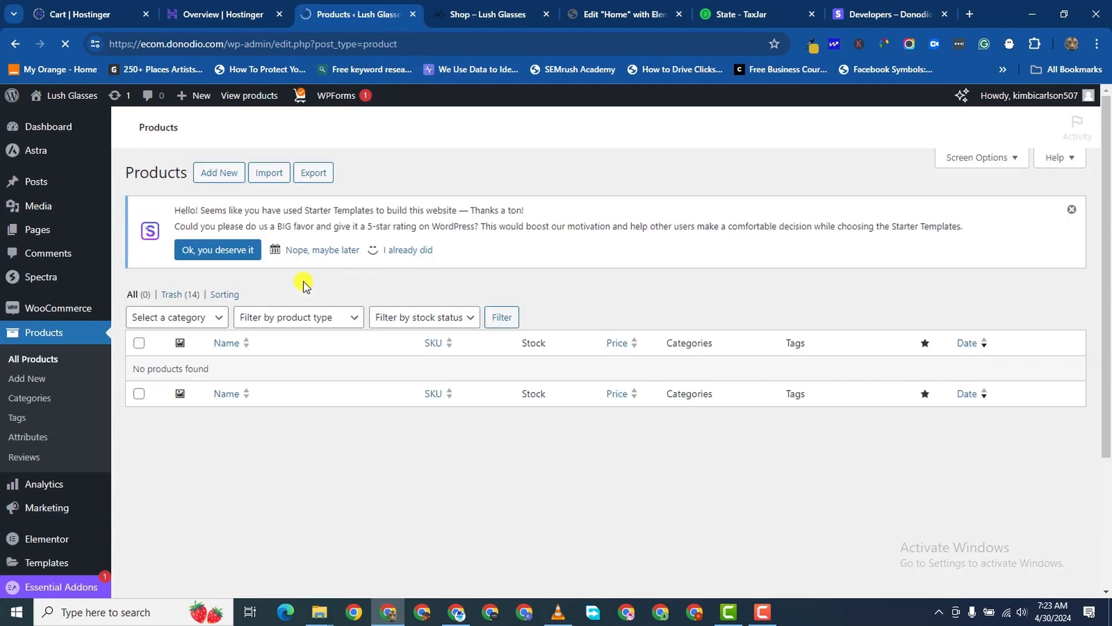
scroll(245, 268, down, 3)
scroll(174, 272, up, 3)
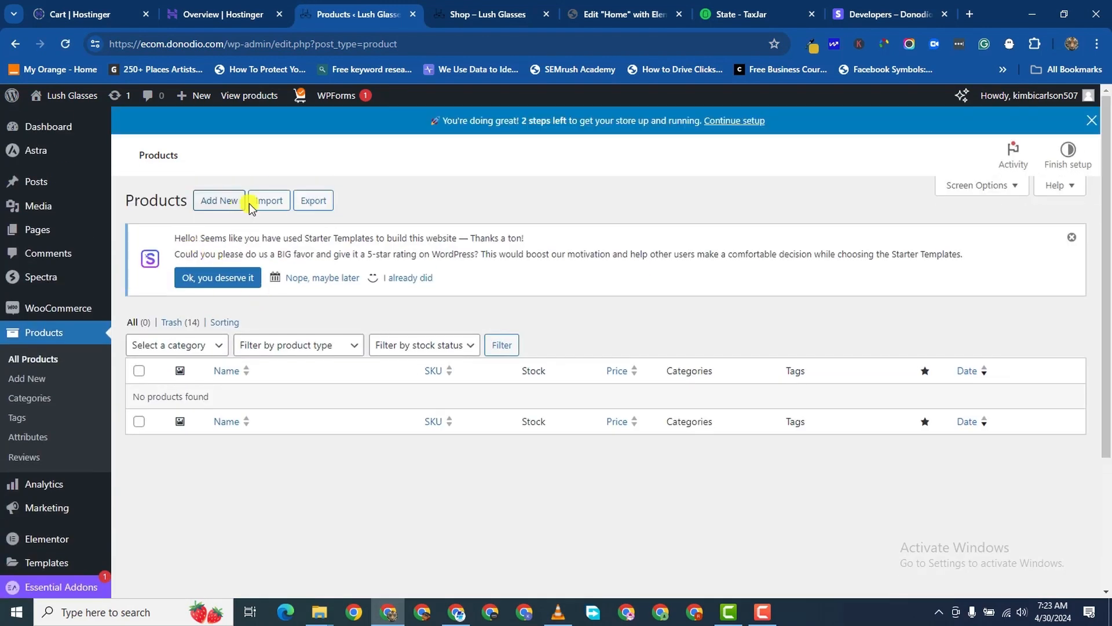
click(218, 203)
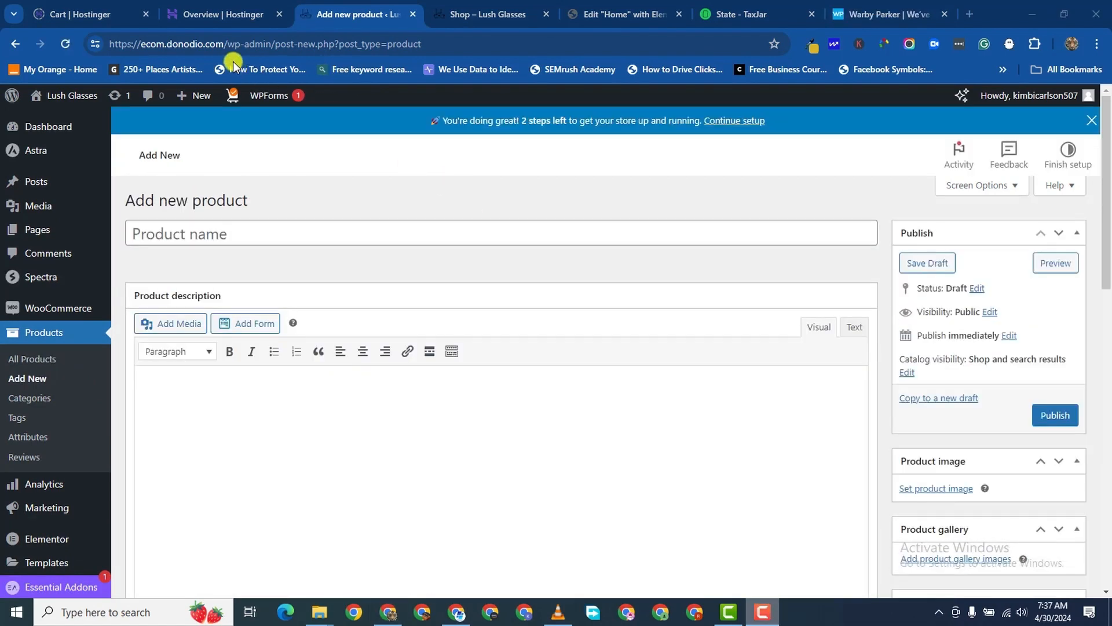
click(249, 232)
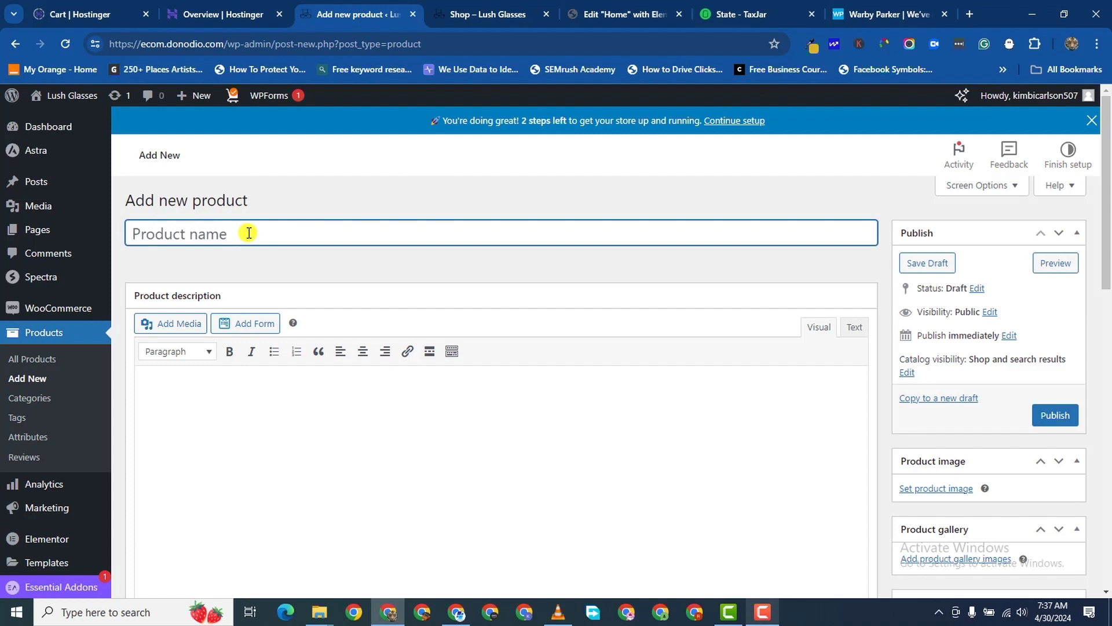
text(White Glasses)
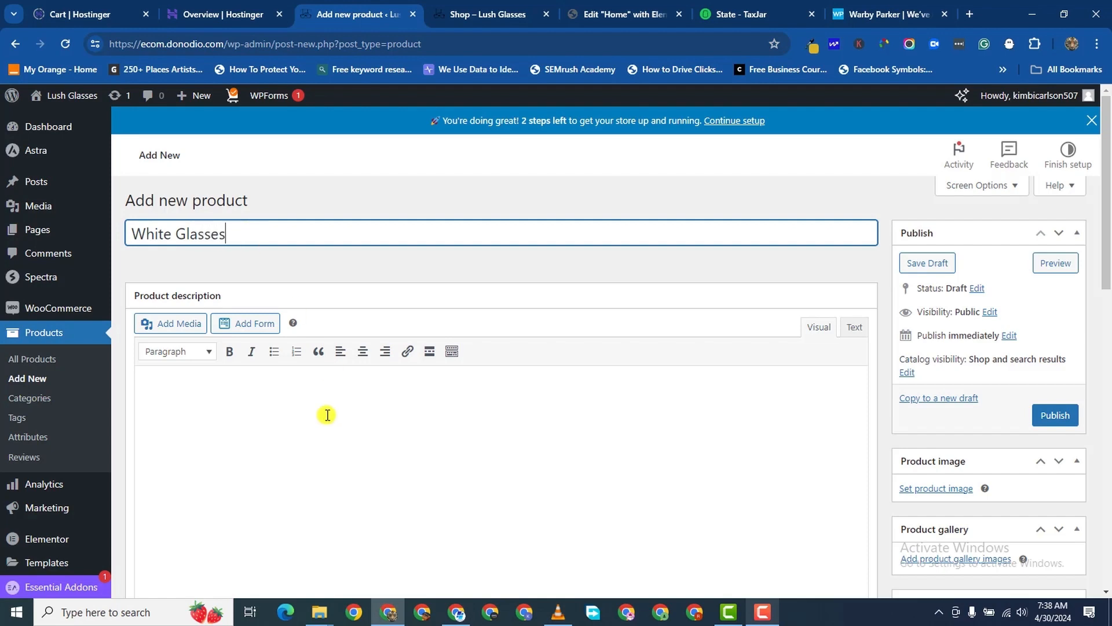
Step: Search the web for "lorem ipsum text" in a new browser tab and open the lipsum.com site
scroll(322, 415, down, 3)
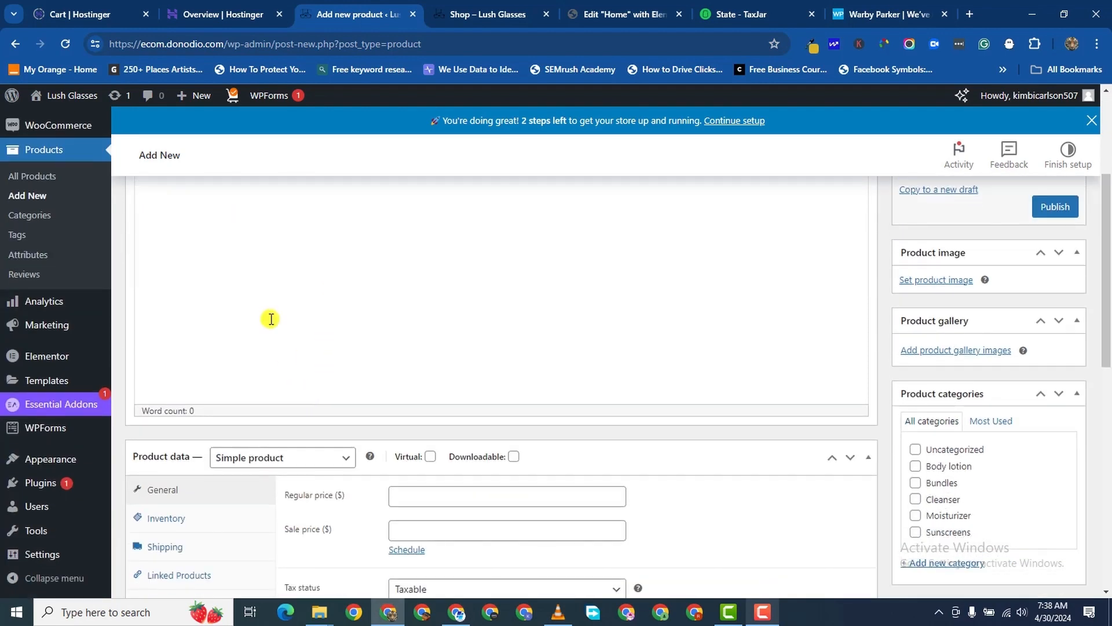
scroll(268, 318, up, 2)
click(963, 15)
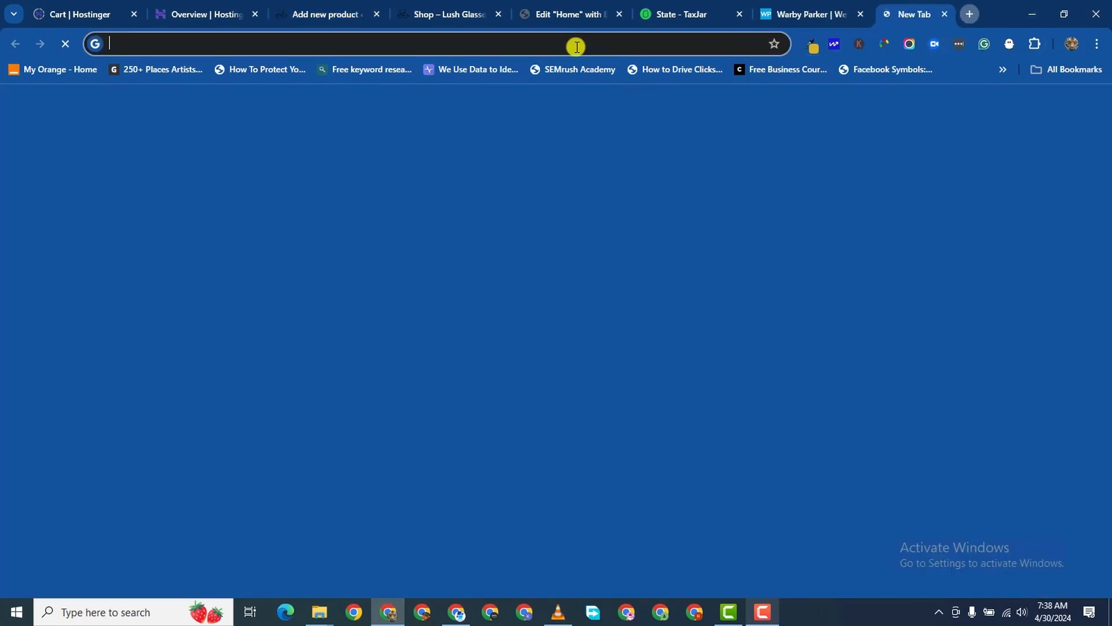
text(lorem)
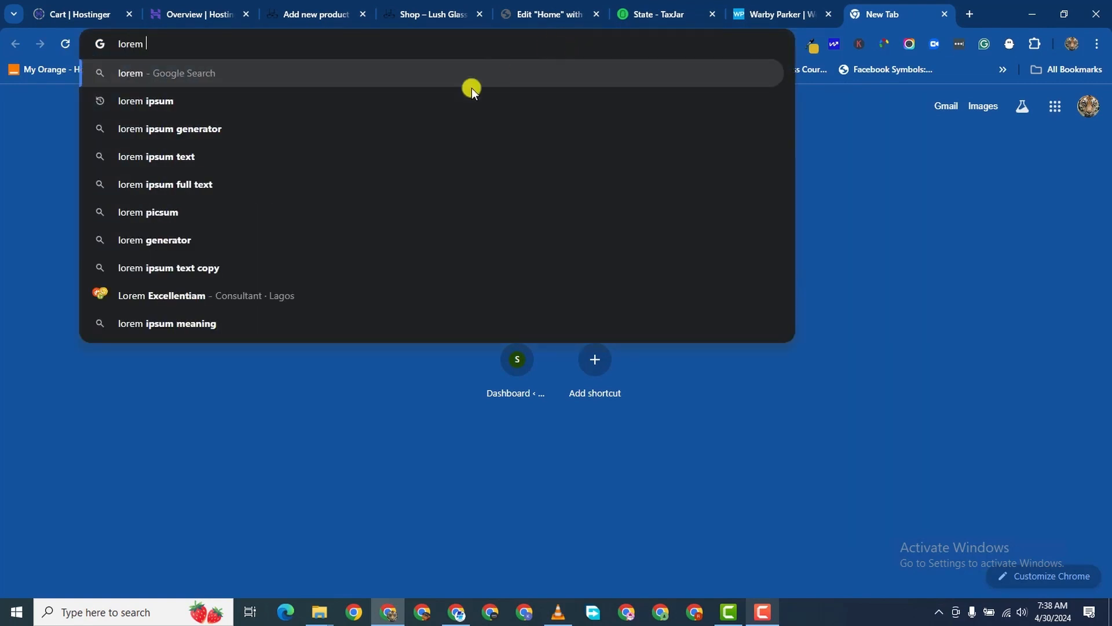
click(220, 156)
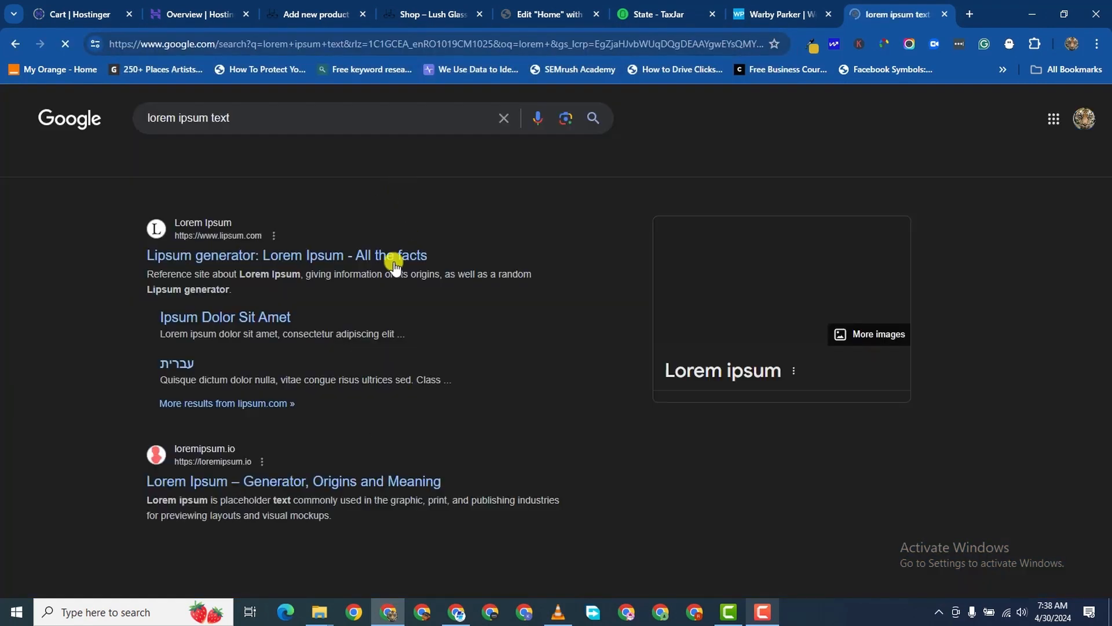
click(286, 256)
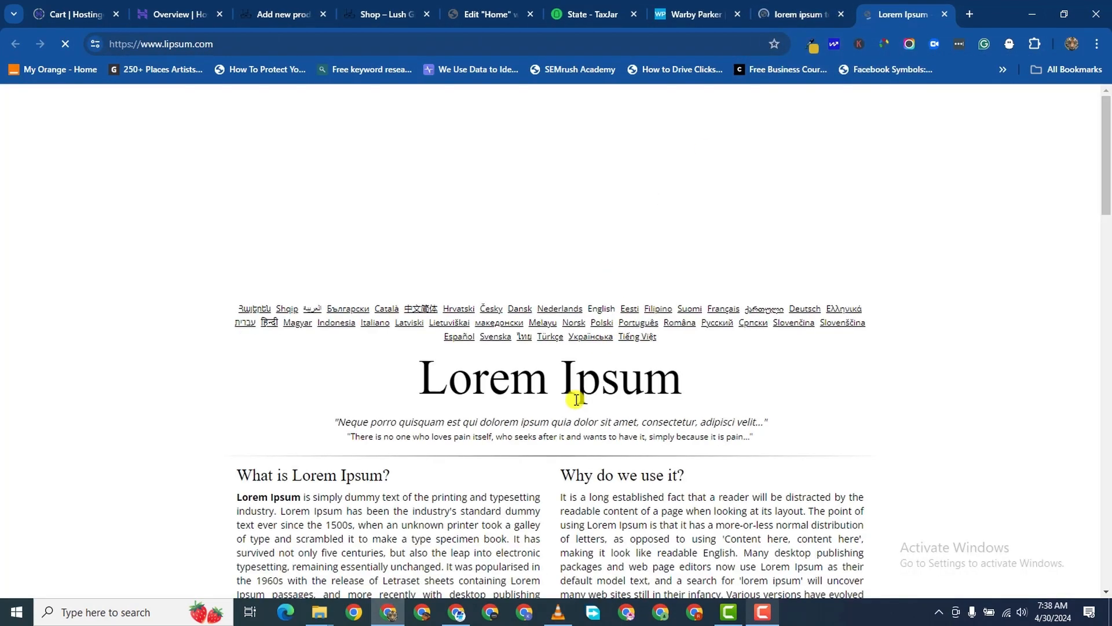
Step: Copy the "Why do we use it?" paragraph from lipsum.com and paste it into the White Glasses product description
scroll(568, 382, down, 5)
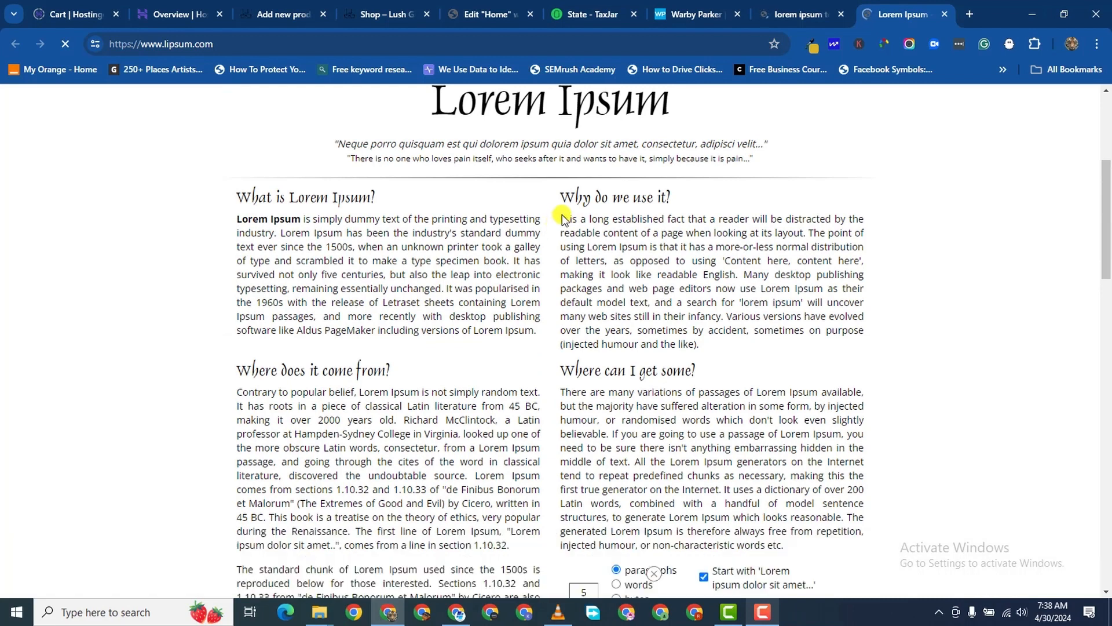
drag(559, 221, 644, 267)
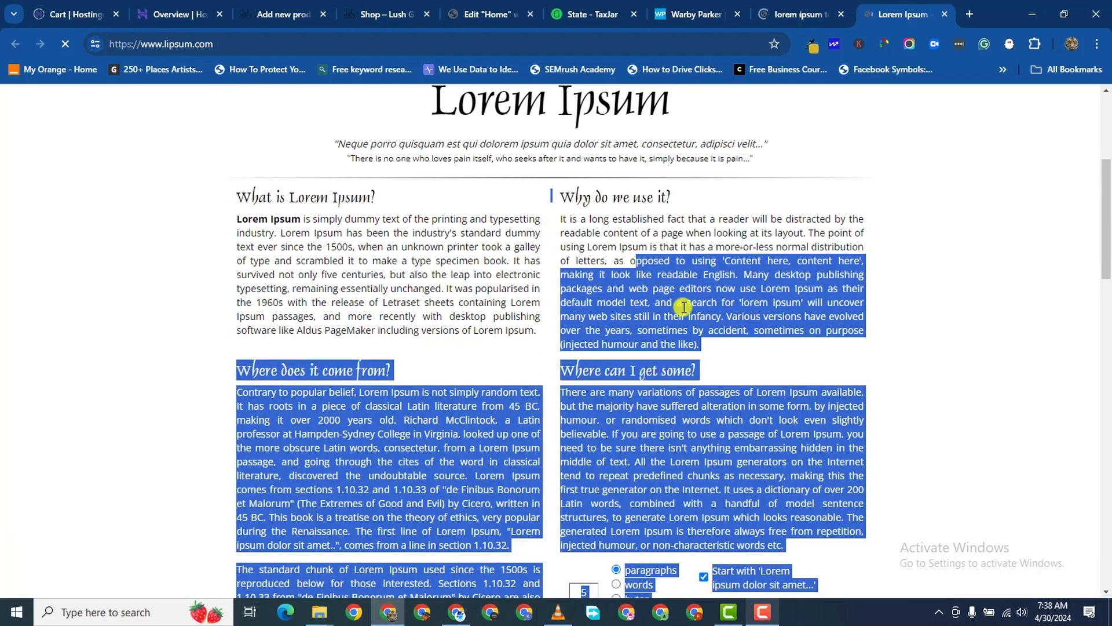
click(742, 288)
drag(704, 345, 564, 219)
key(ctrl+c)
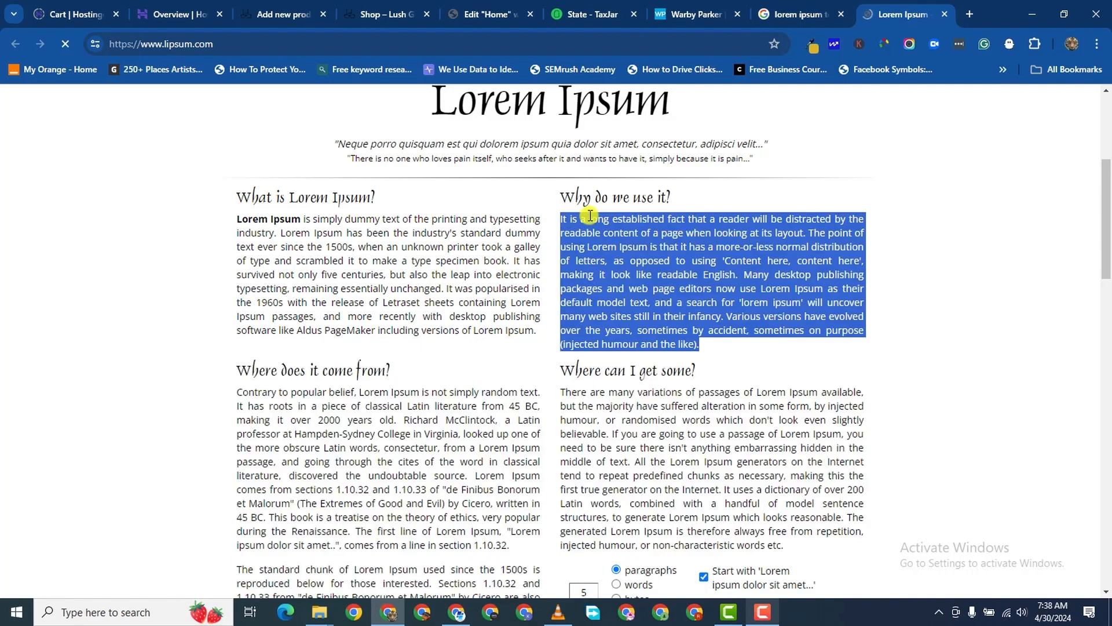
right_click(589, 216)
click(643, 230)
right_click(636, 228)
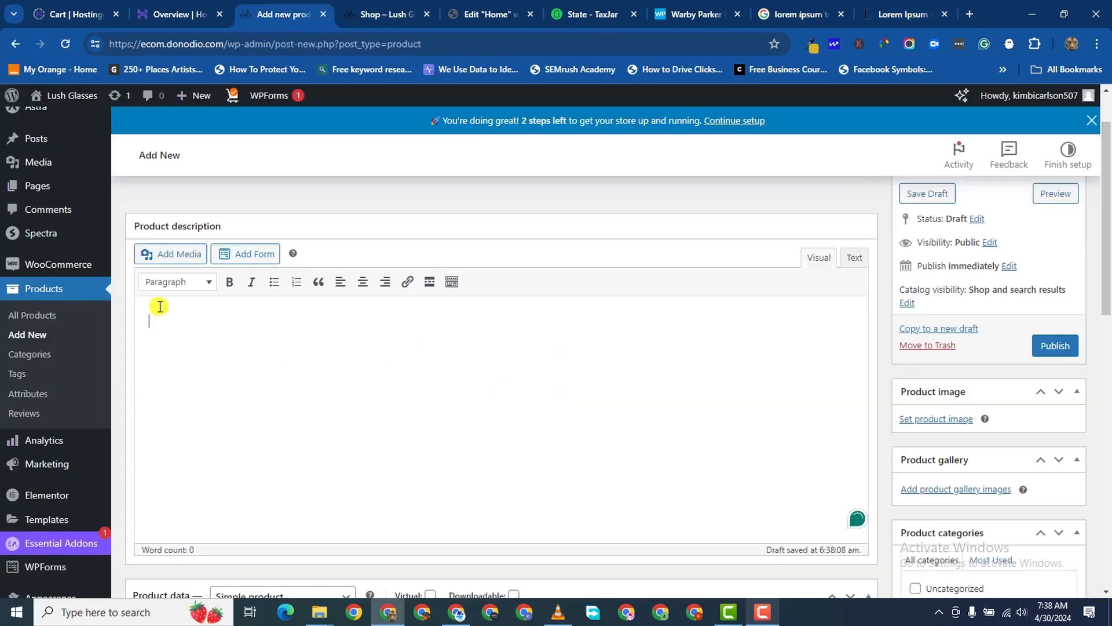
key(ctrl+v)
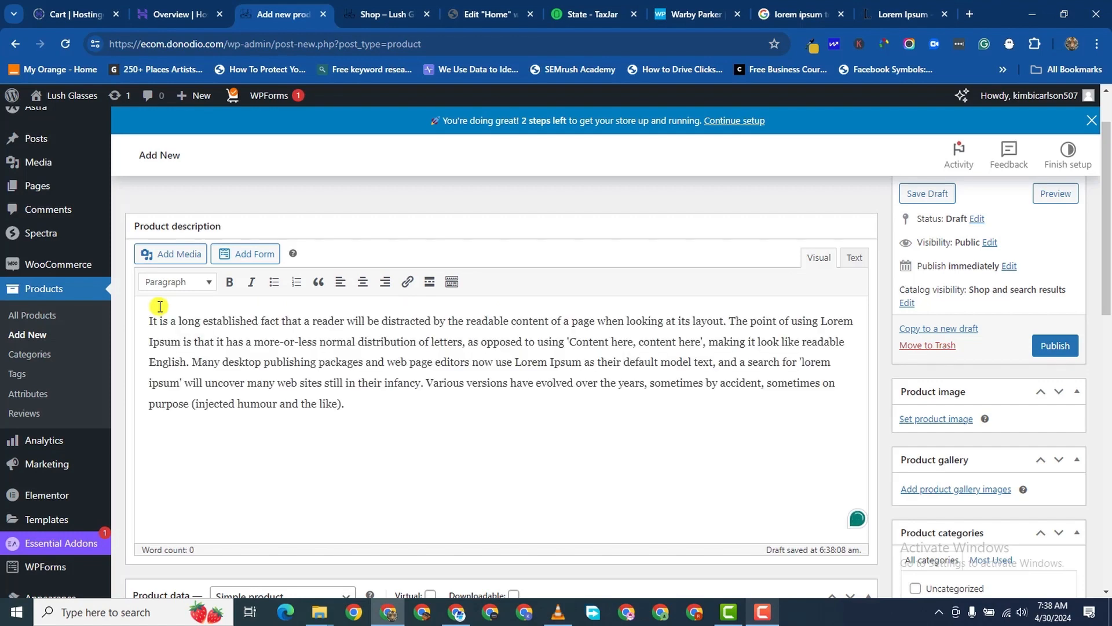
Step: Set the product's regular price to $85 in the general product data
scroll(559, 394, down, 3)
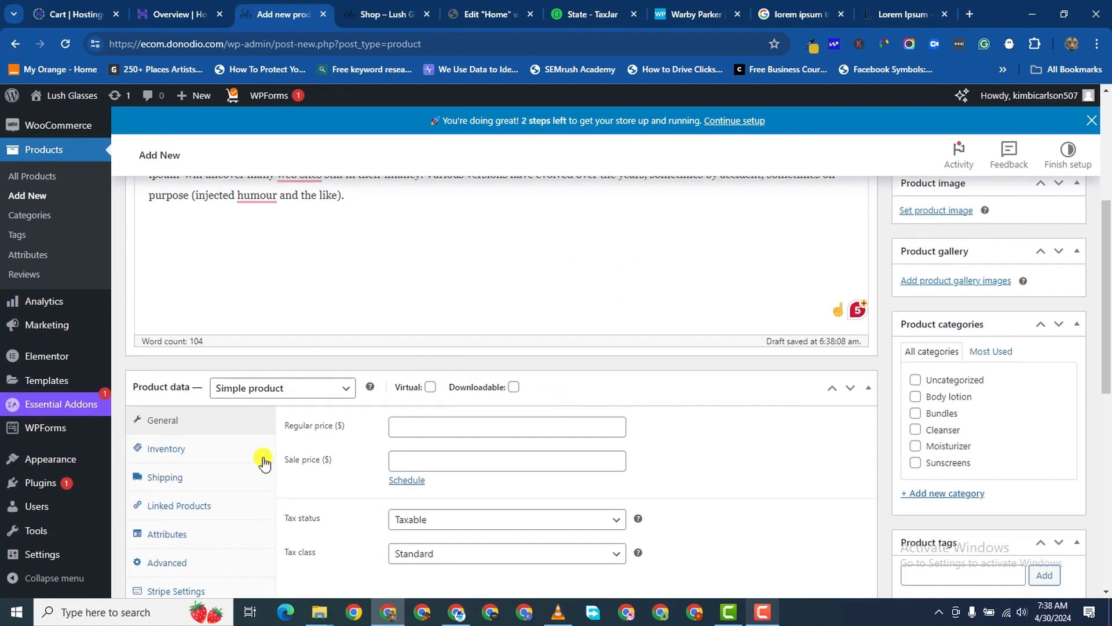
scroll(264, 461, down, 1)
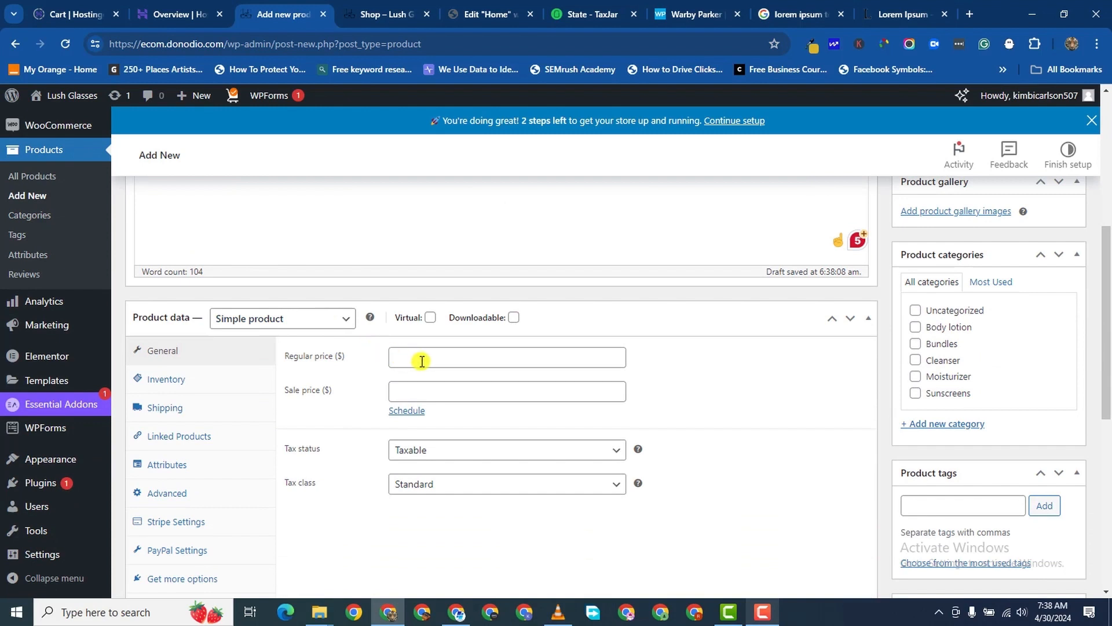
click(440, 362)
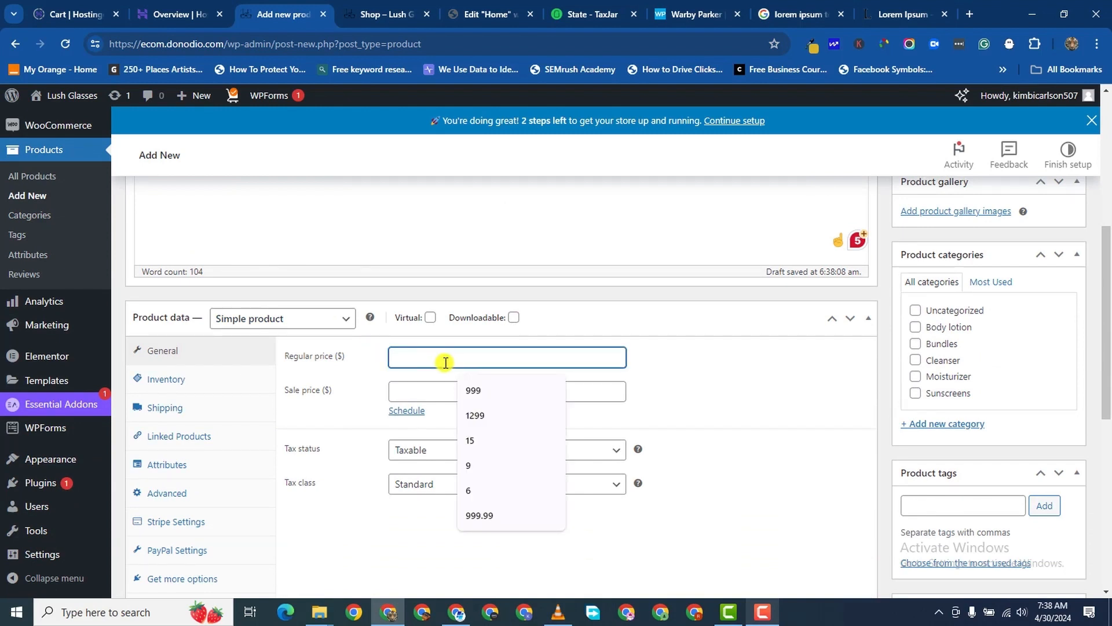
text(85)
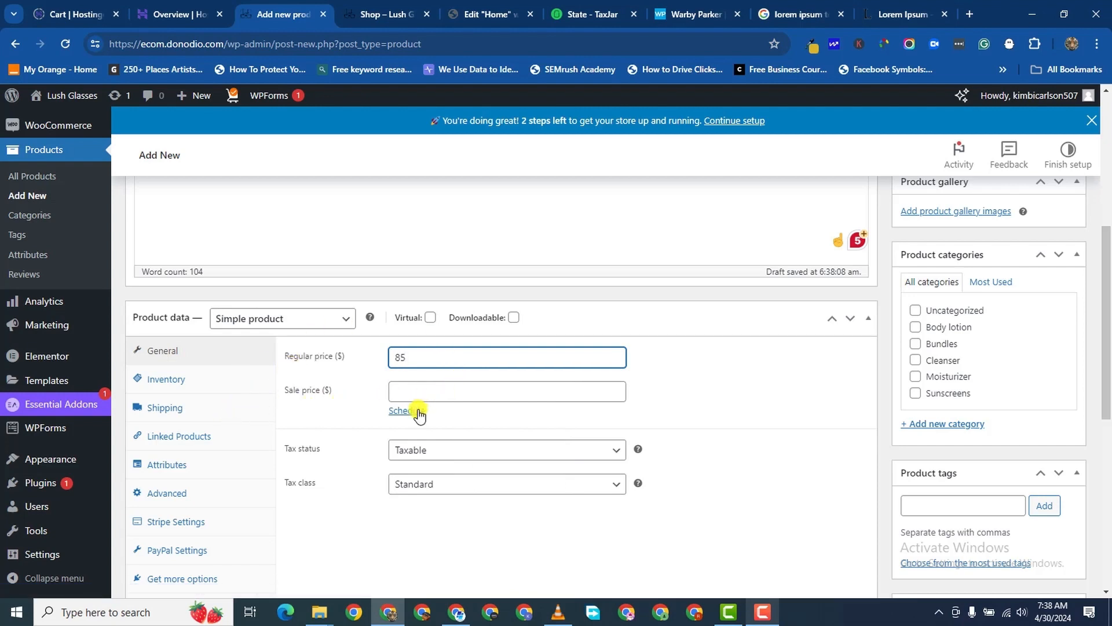
Step: Keep the product's tax status as Taxable and set its tax class to Custom Rate
scroll(391, 461, down, 2)
click(448, 313)
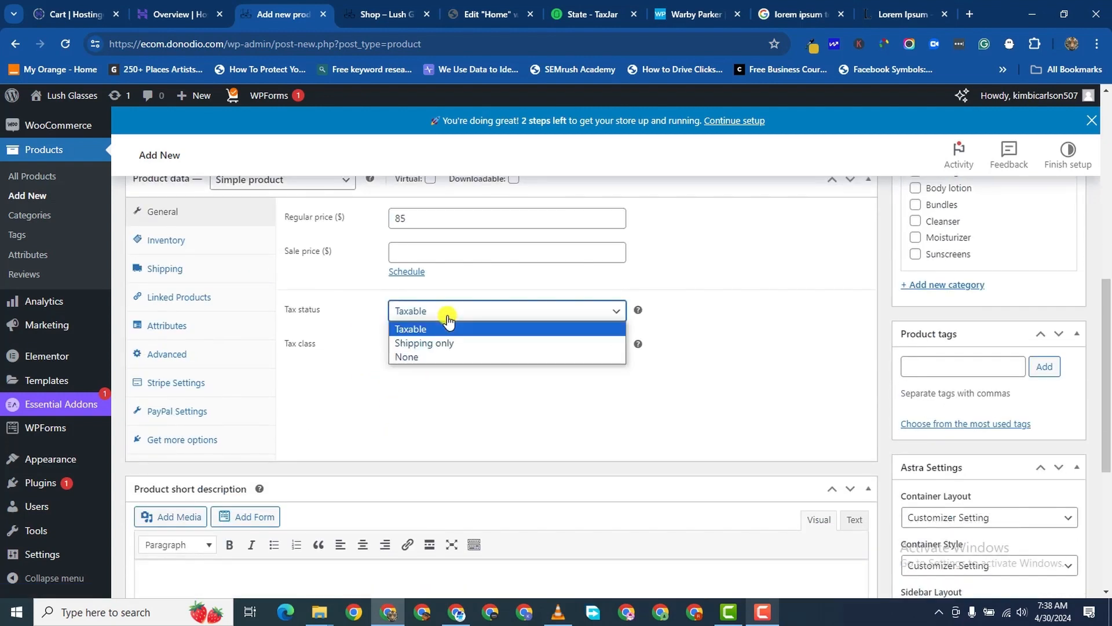
click(447, 328)
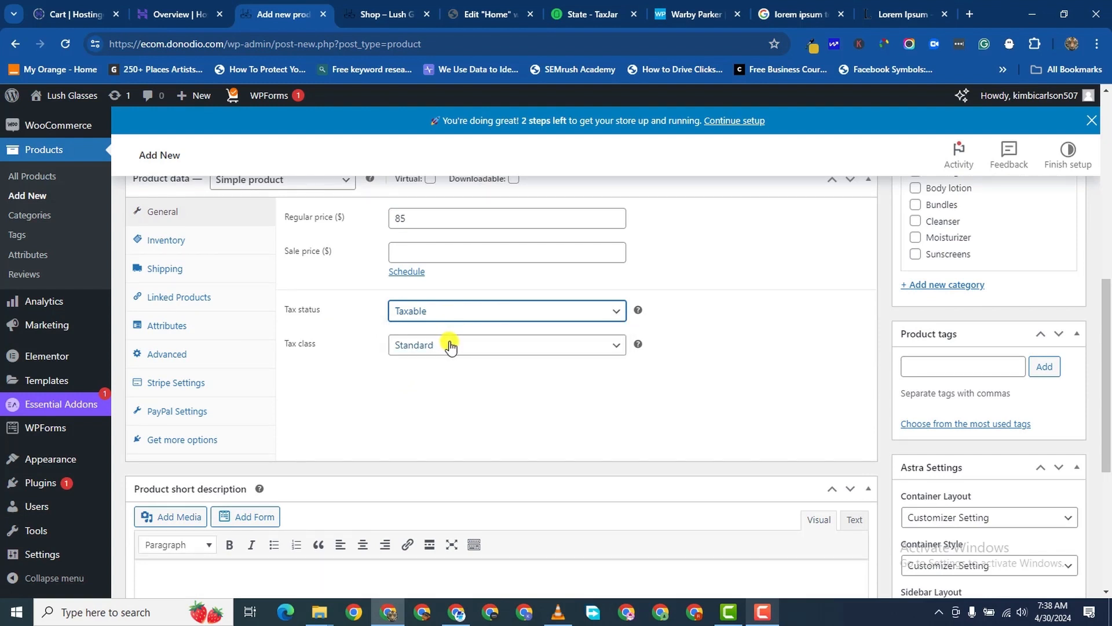
click(450, 346)
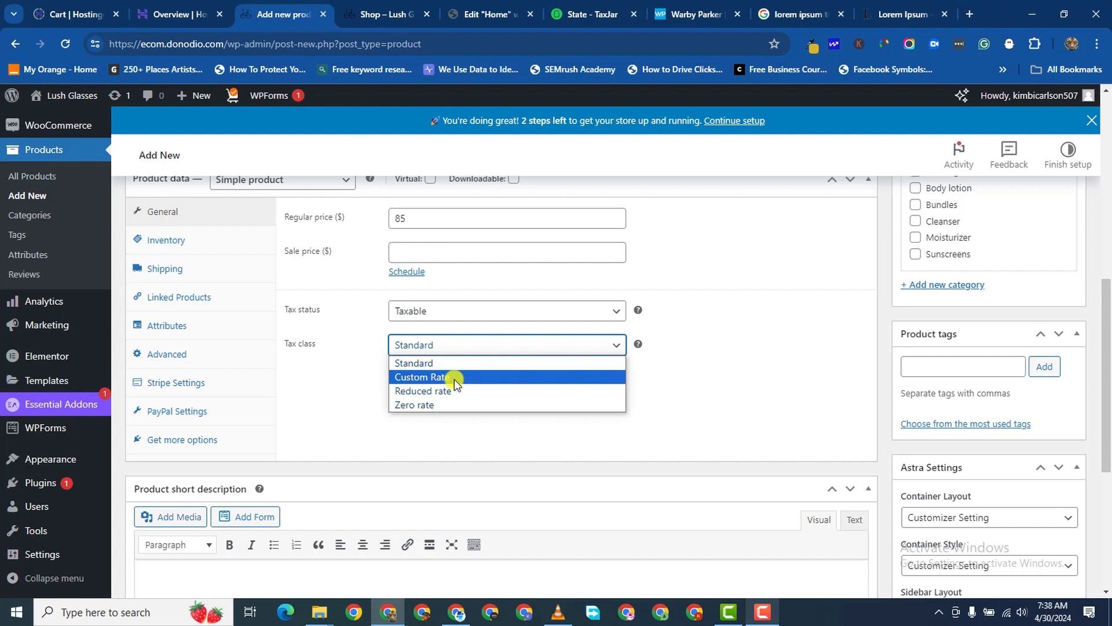
click(454, 379)
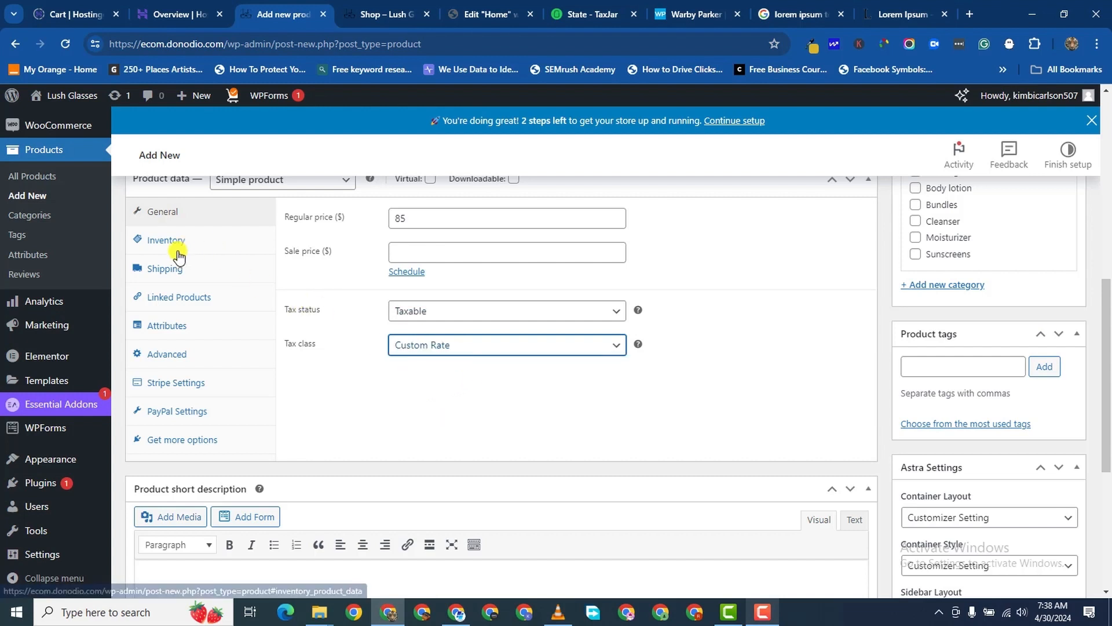
Step: Keep Custom Rate as the product's tax class and set its inventory SKU to WGW001
click(494, 346)
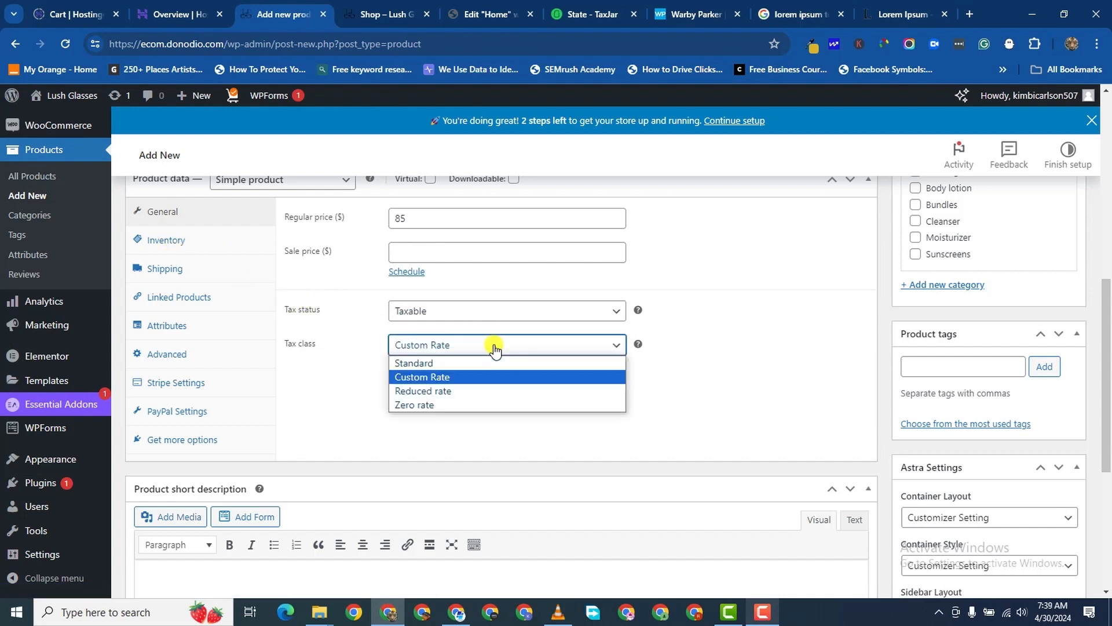
click(448, 375)
click(162, 240)
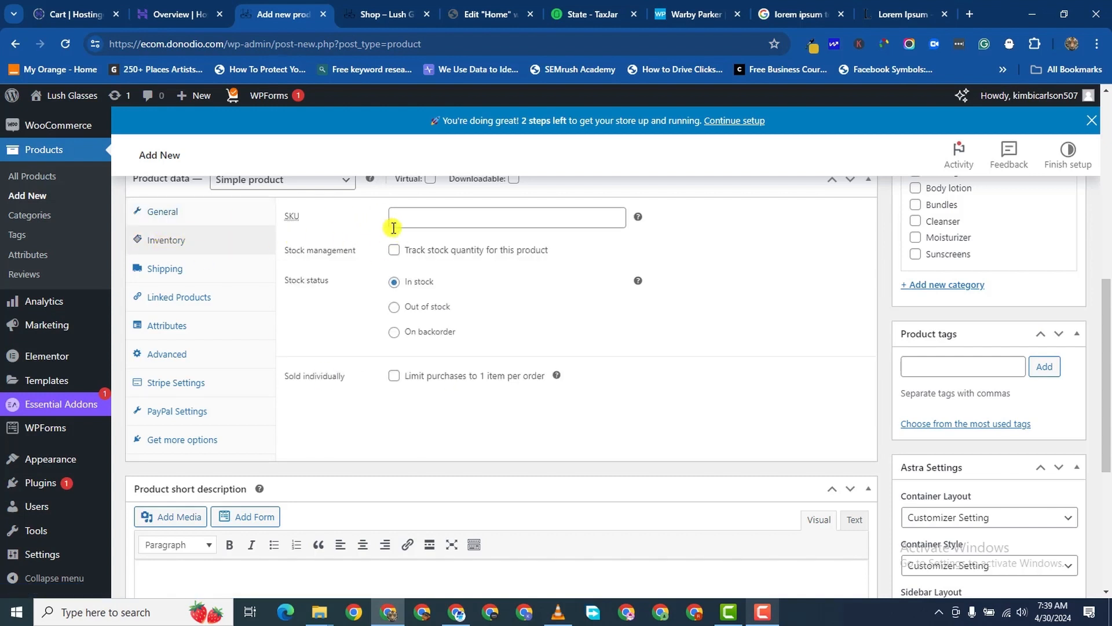
click(425, 226)
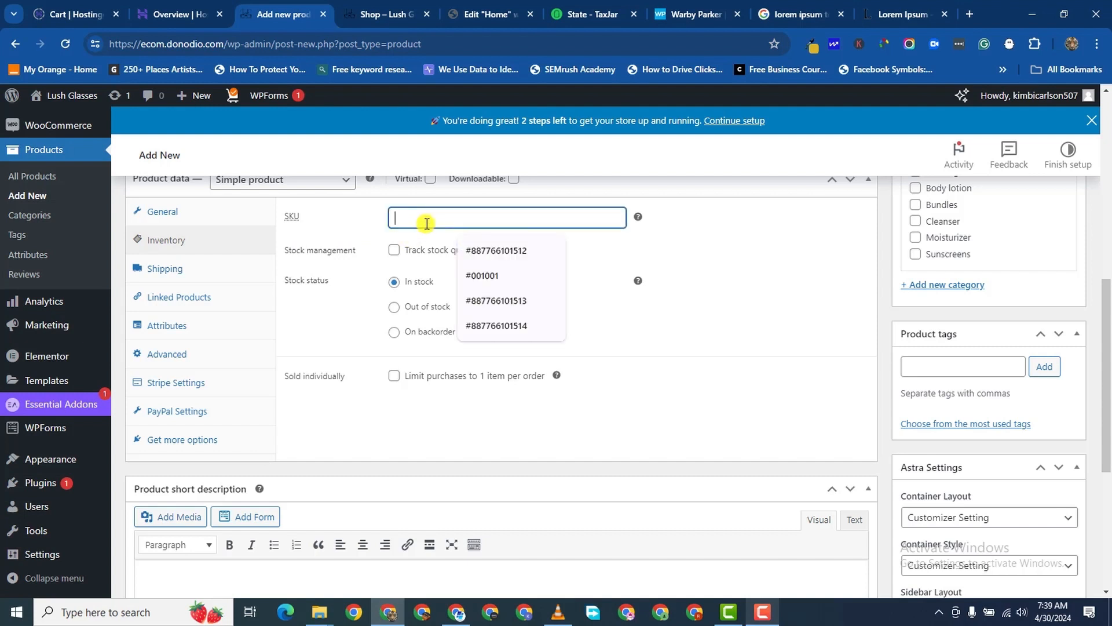
text(WG00)
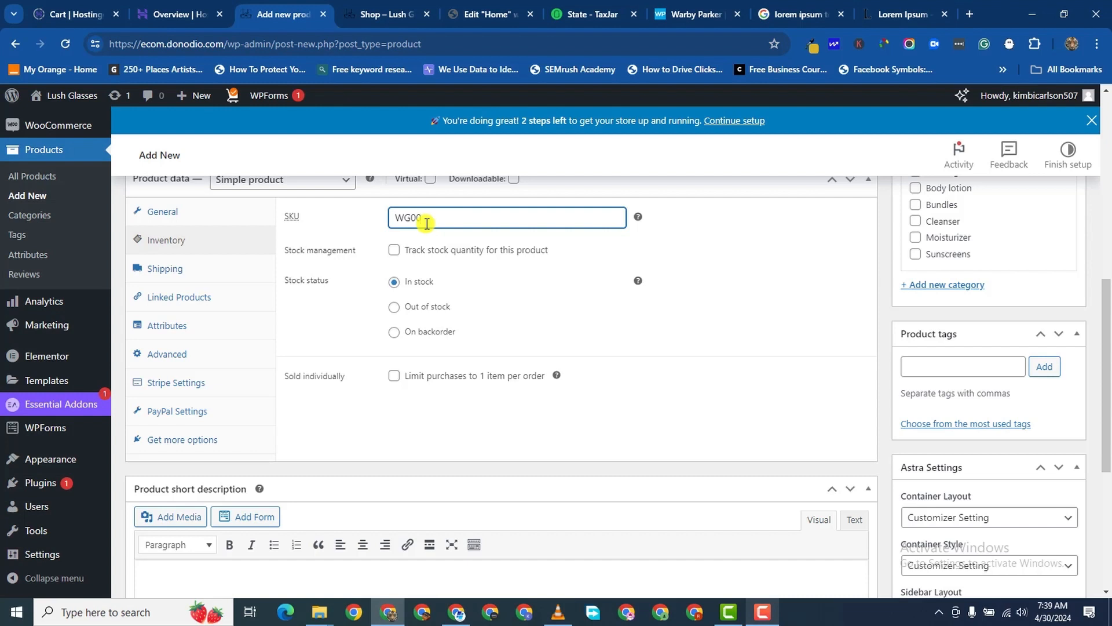
text(1)
Step: Set the product's shipping weight to 50 g and dimensions to 18 × 7 × 7 cm, keeping No shipping class
click(180, 272)
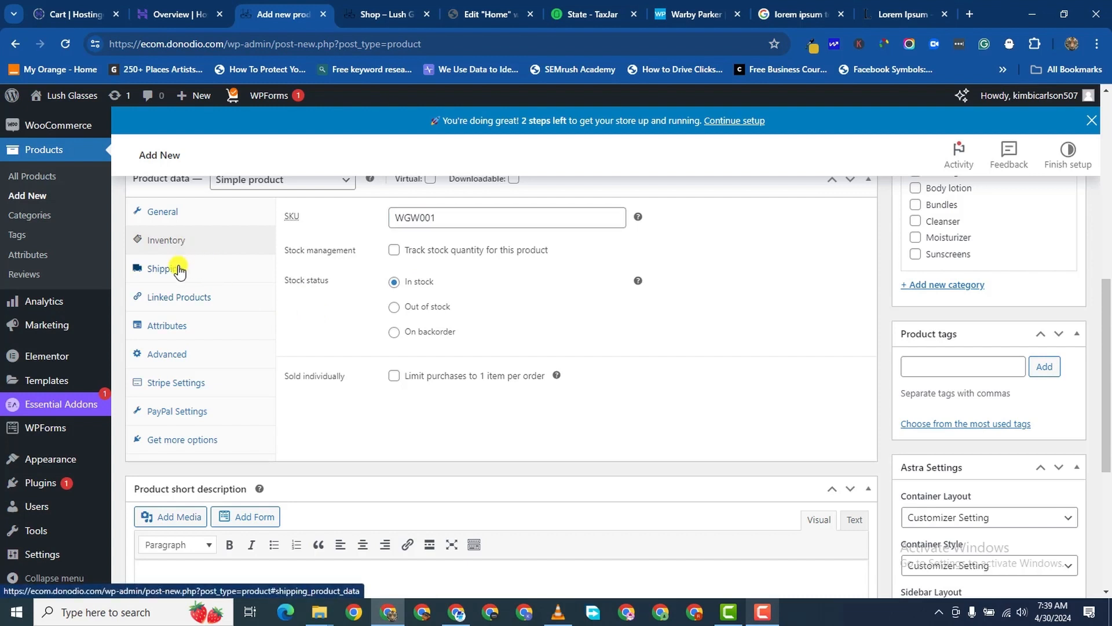
click(421, 210)
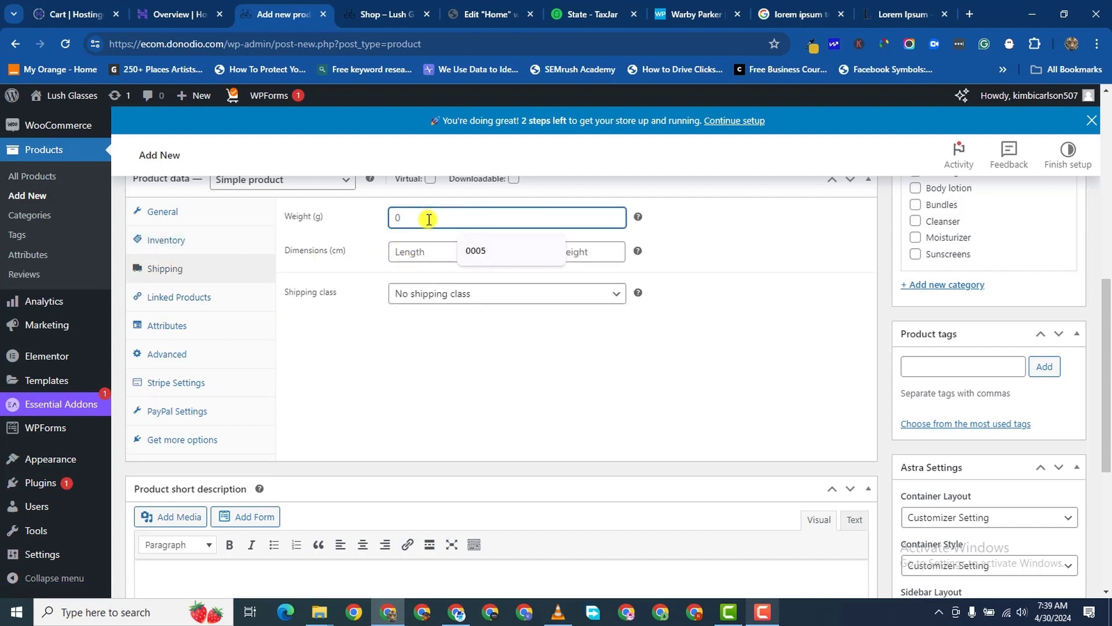
text(10)
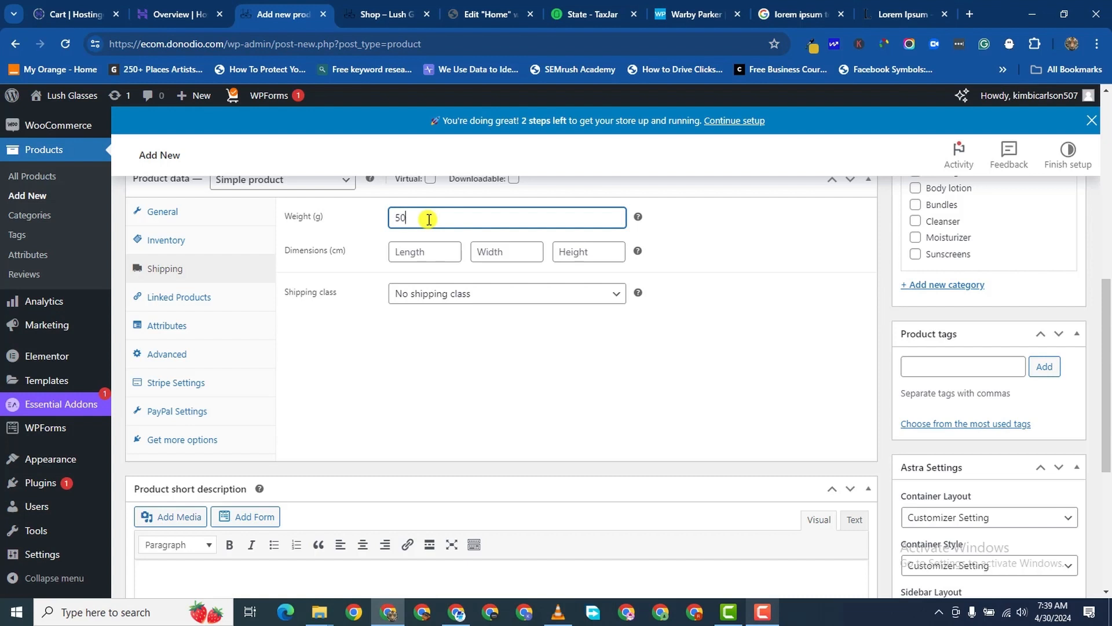
click(425, 254)
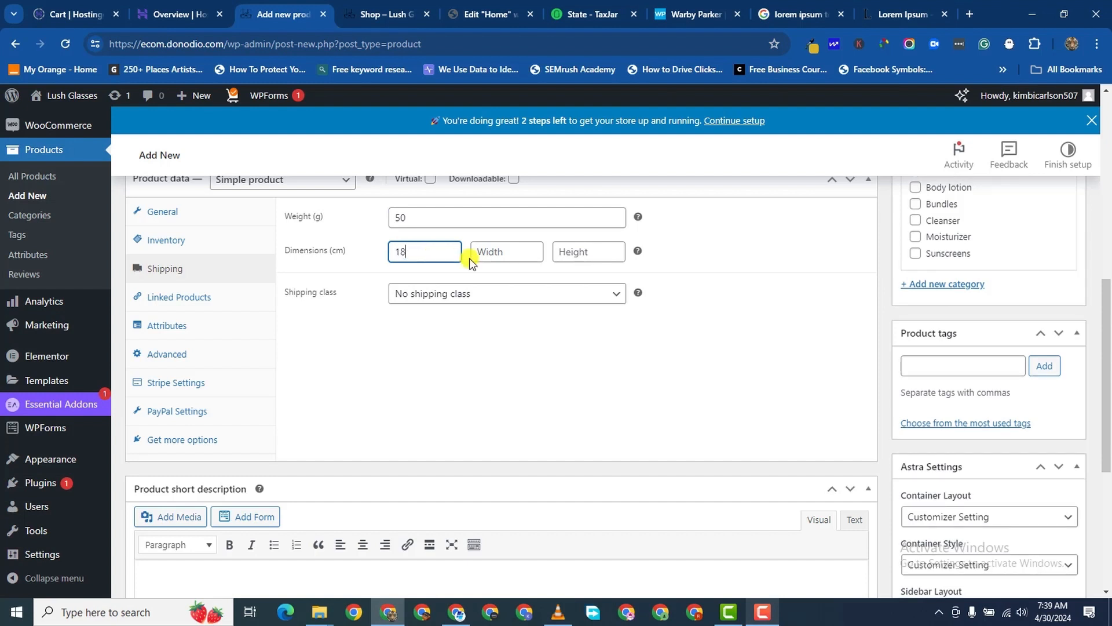
click(492, 255)
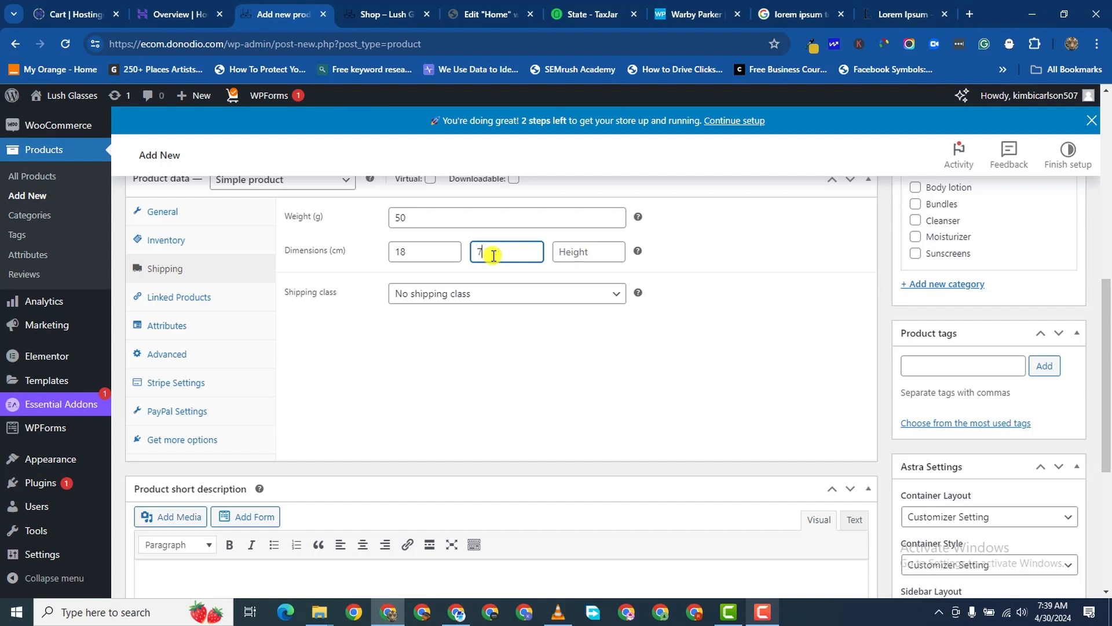
click(565, 257)
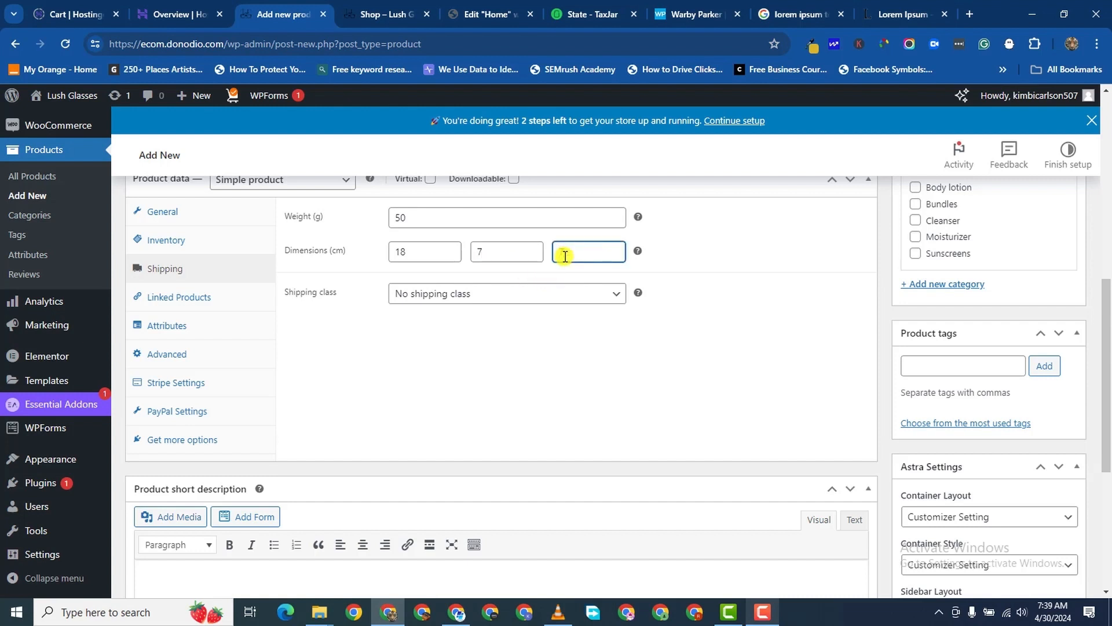
click(421, 293)
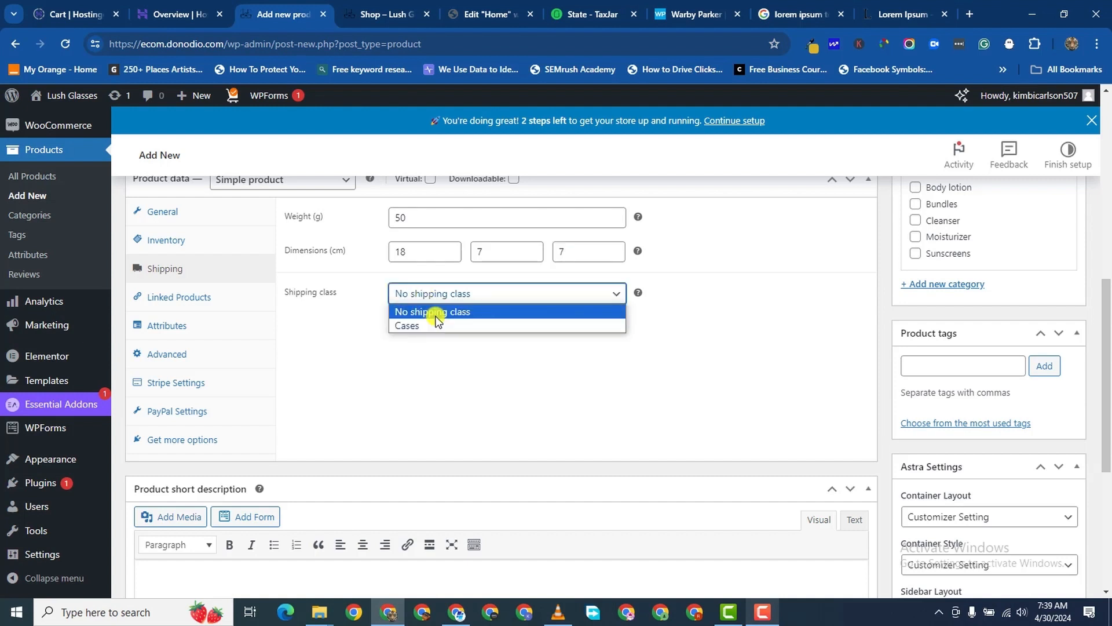
click(434, 312)
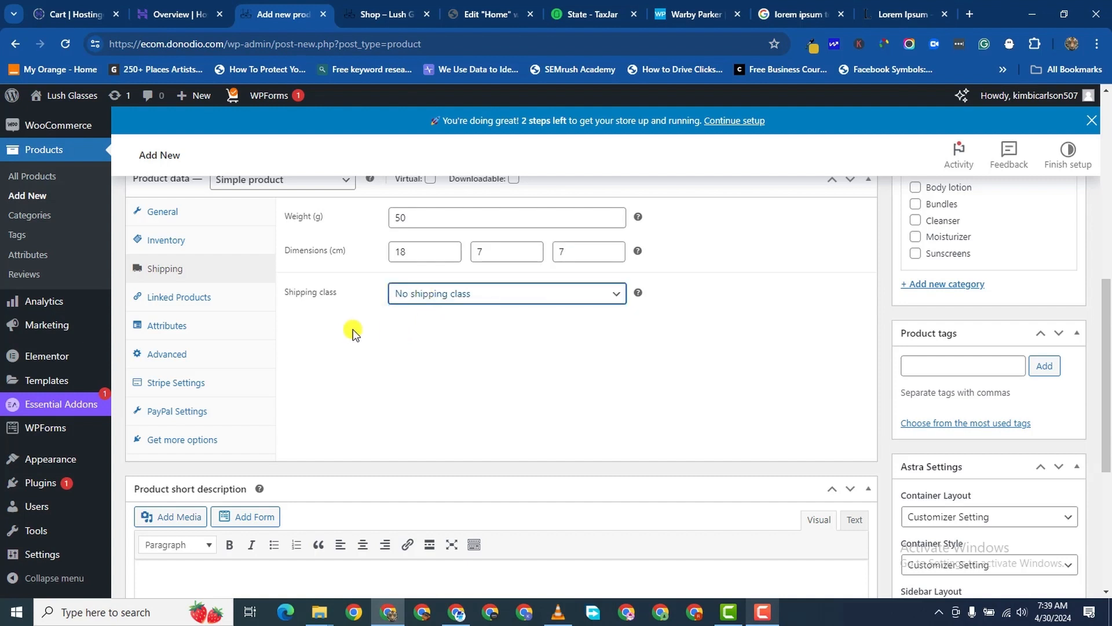
click(210, 311)
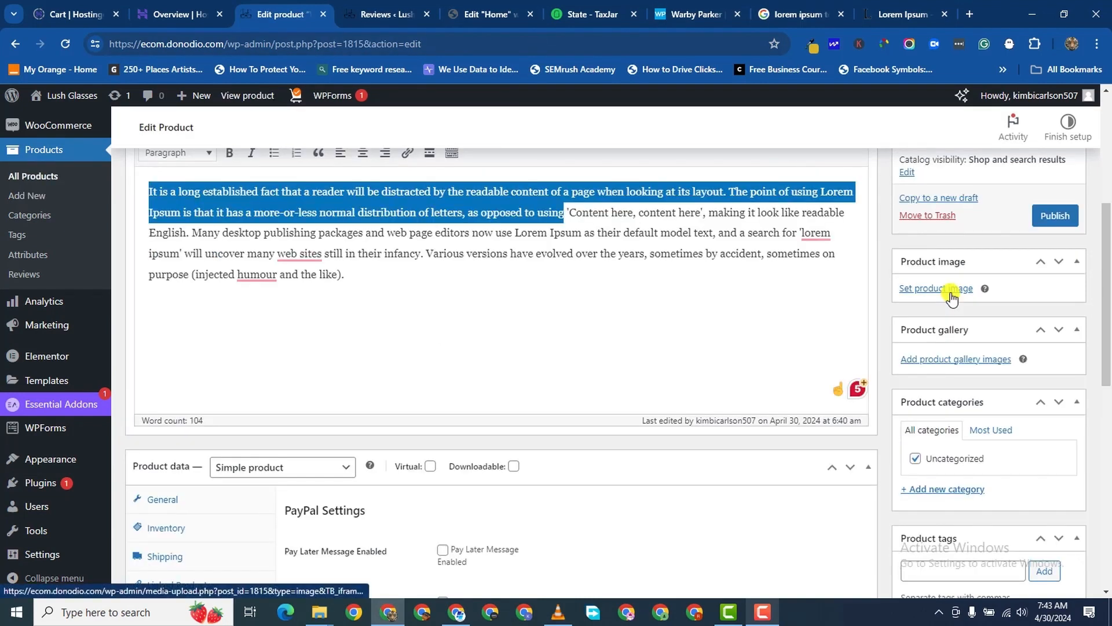
Step: Upload the clear-frame glasses photo 7dcfcde3cb18408f67ce2be8e8be1cf98f4b2650 from the Women_s Eyeglasses _ Warby Parker folder and set it as the product image
click(949, 290)
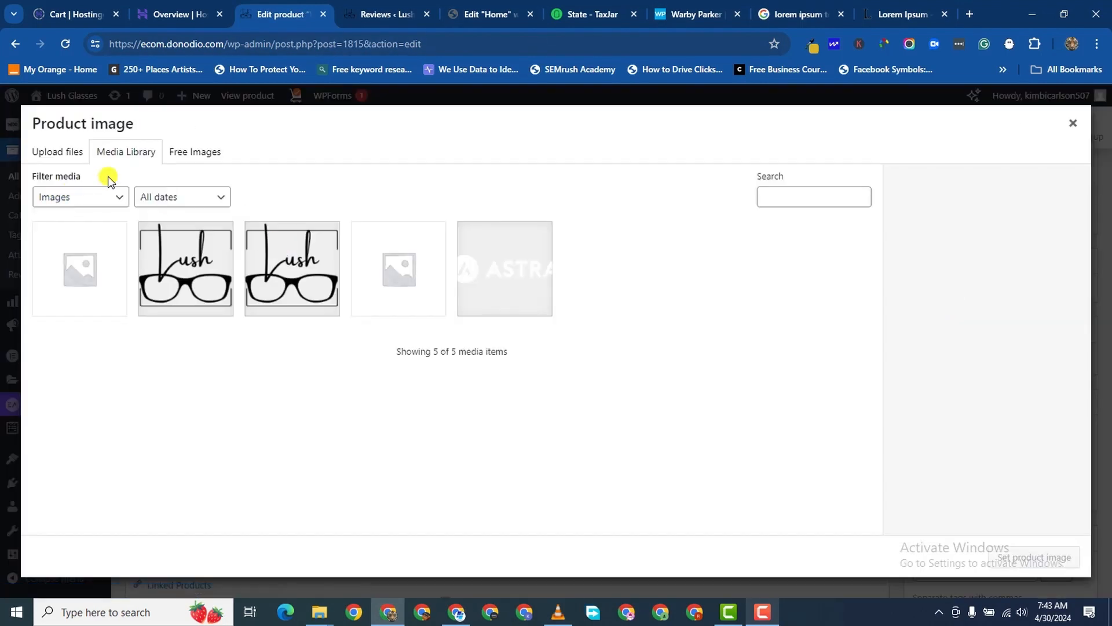
click(59, 154)
click(531, 348)
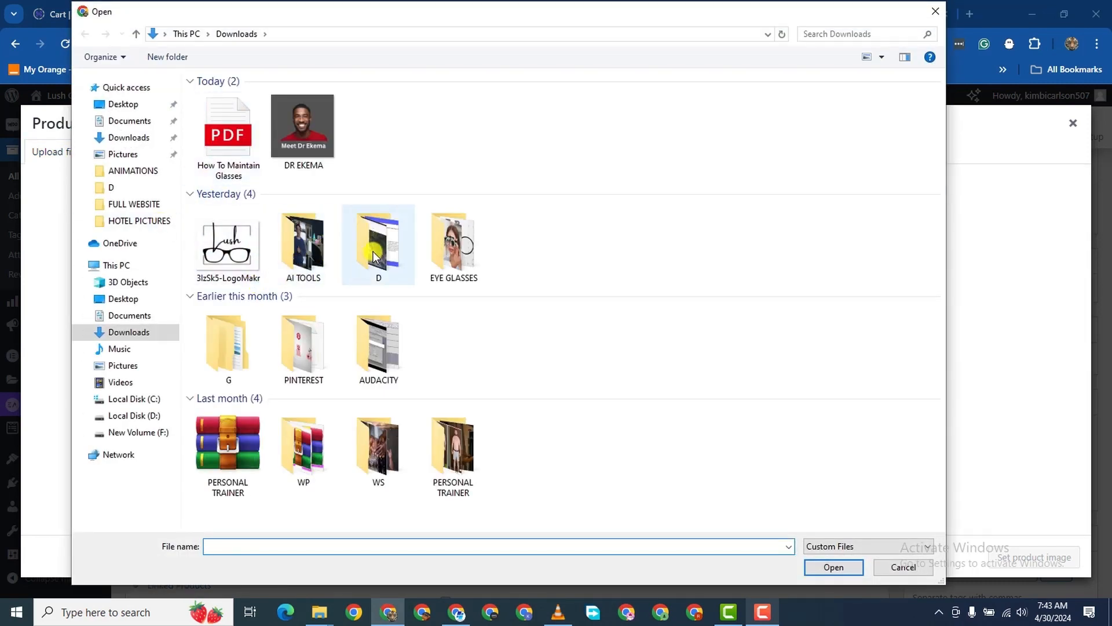
click(430, 248)
double_click(429, 248)
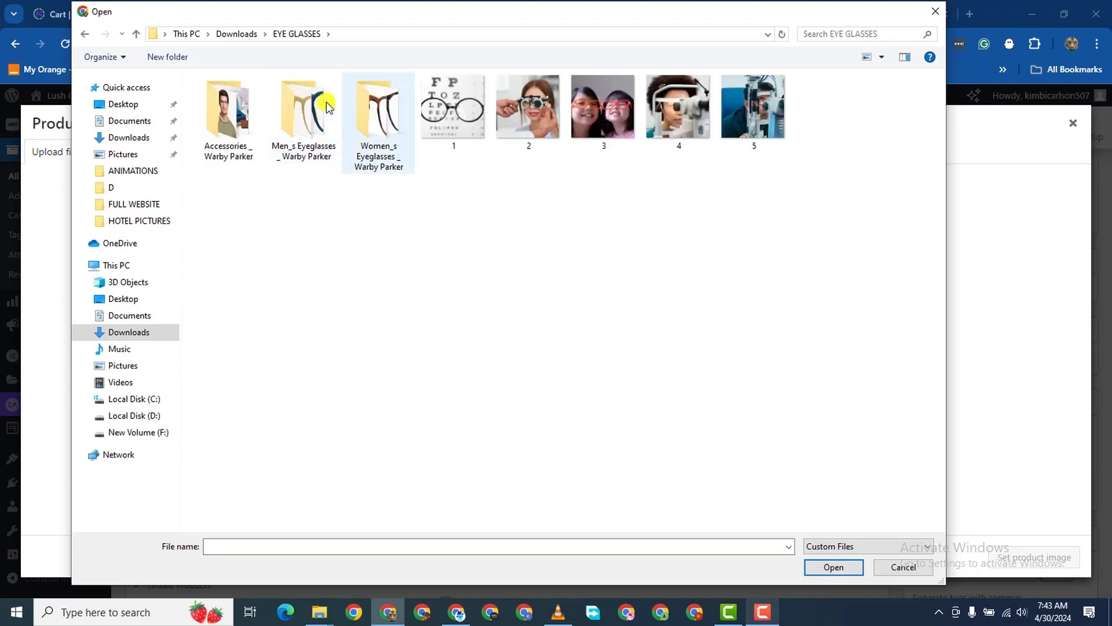
double_click(380, 110)
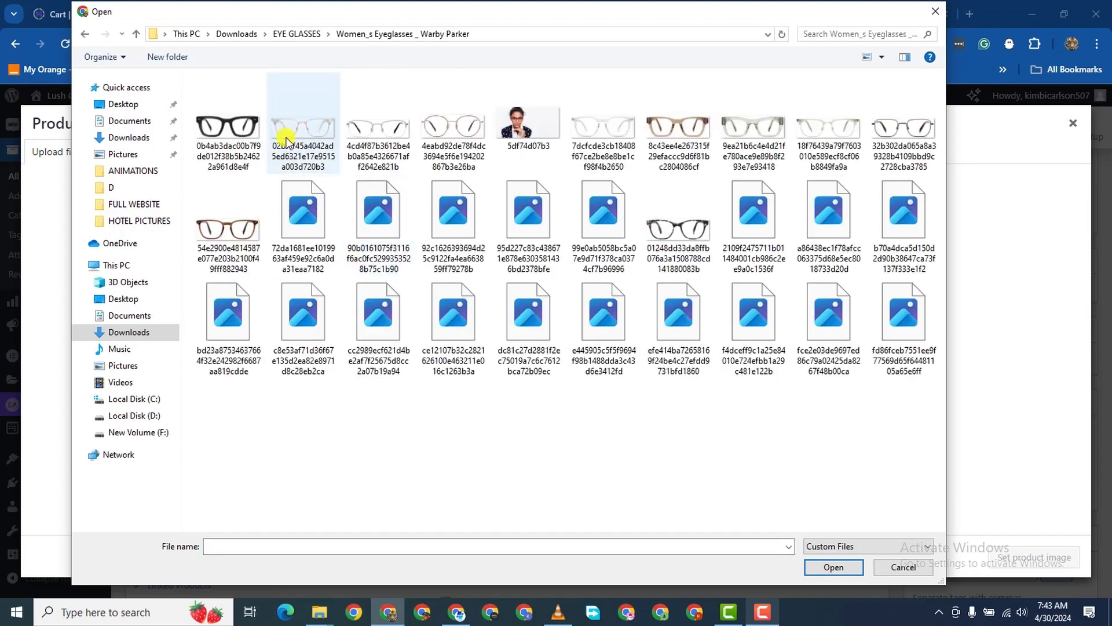
double_click(609, 147)
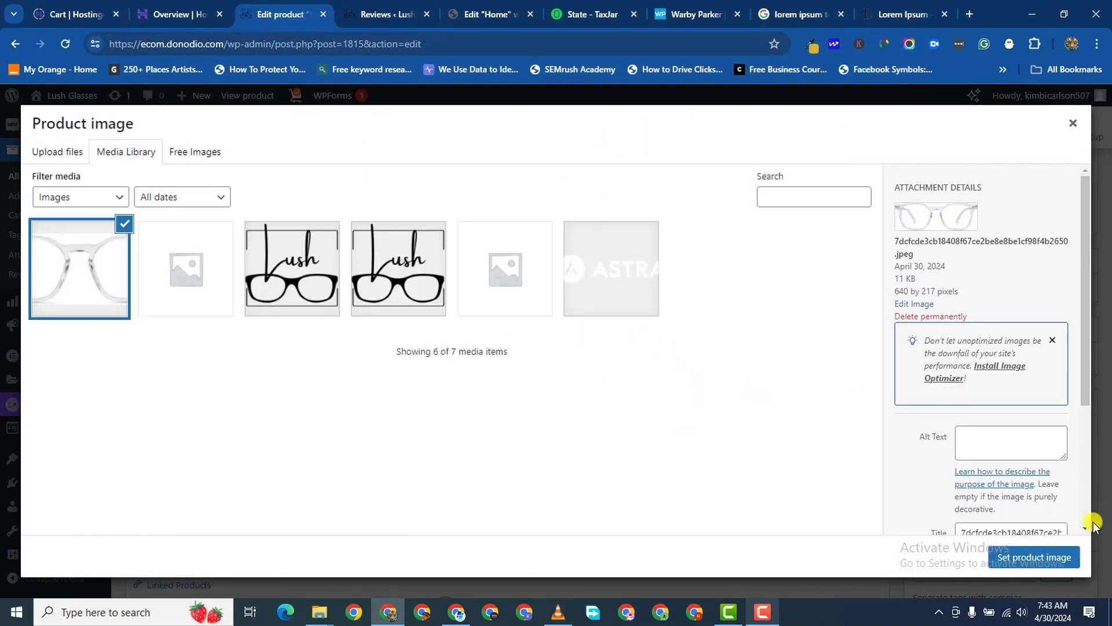
click(1037, 557)
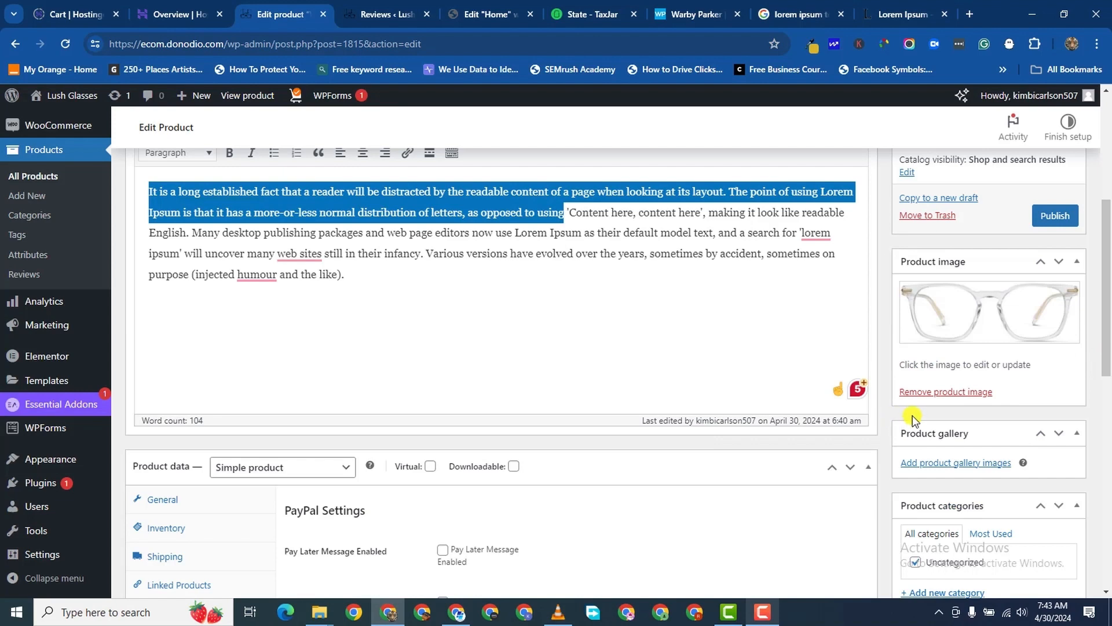
Step: Upload two more light-framed glasses photos from the Women_s Eyeglasses _ Warby Parker folder and add them to the product gallery
scroll(940, 349, down, 4)
scroll(941, 337, down, 1)
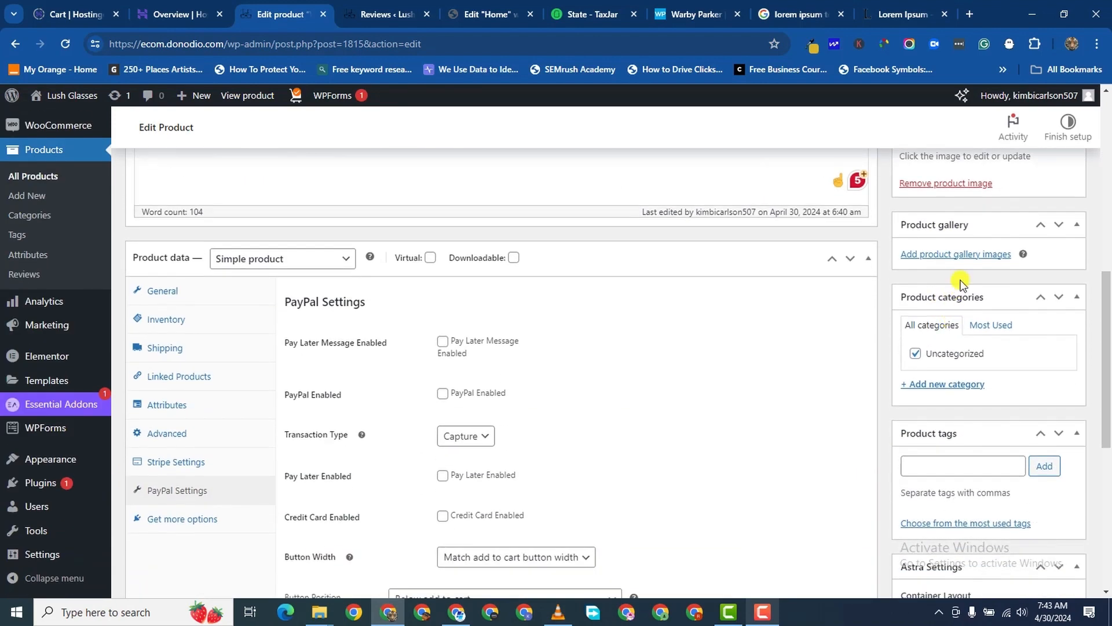
click(965, 255)
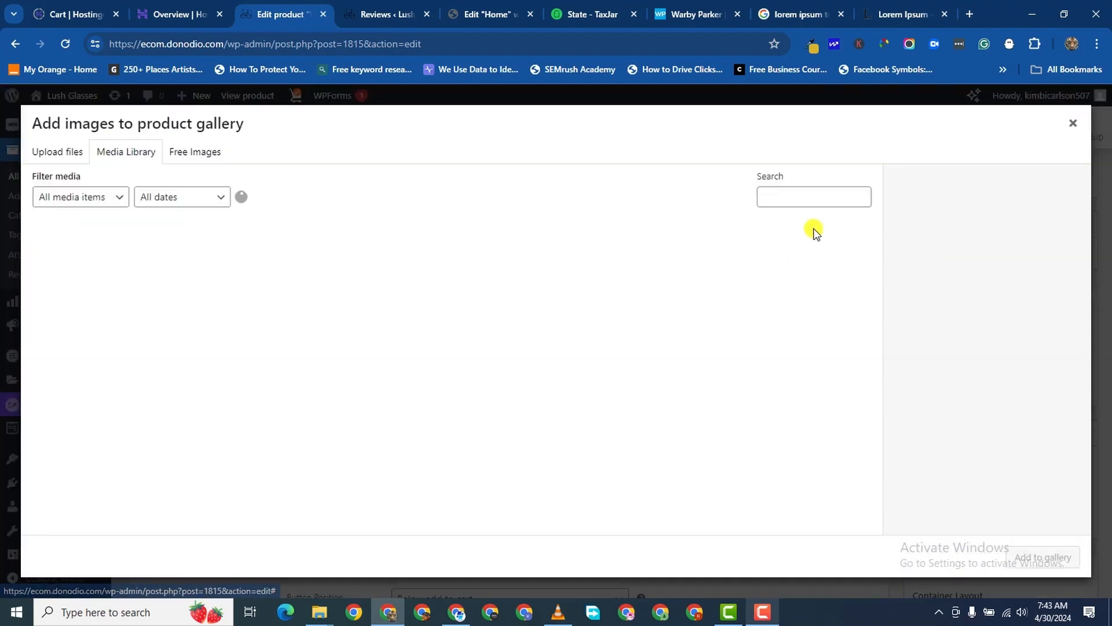
click(45, 151)
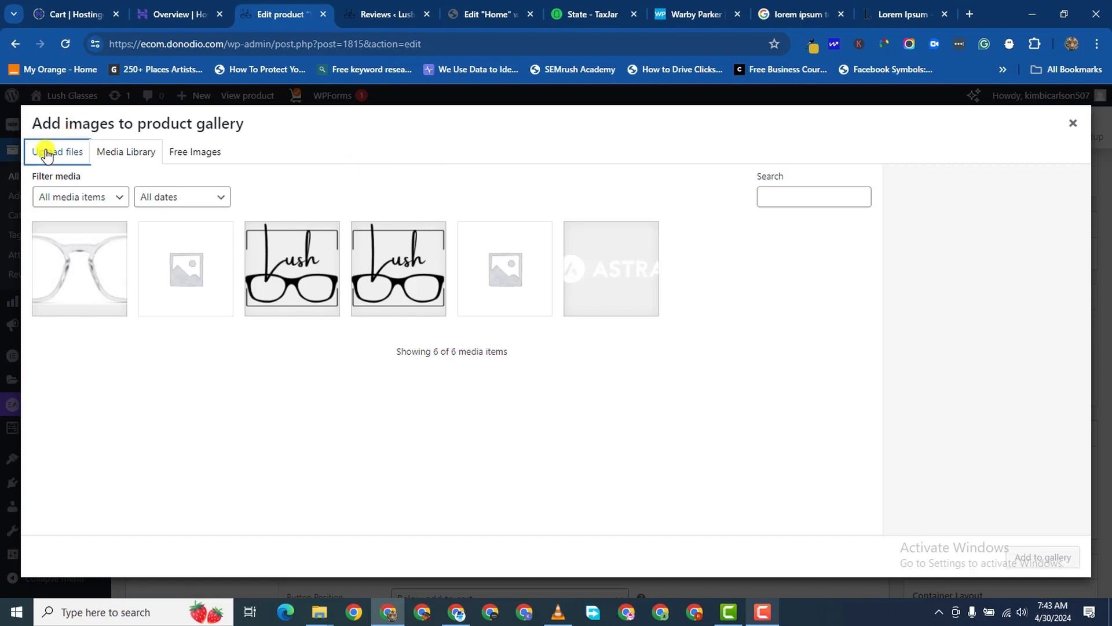
click(551, 349)
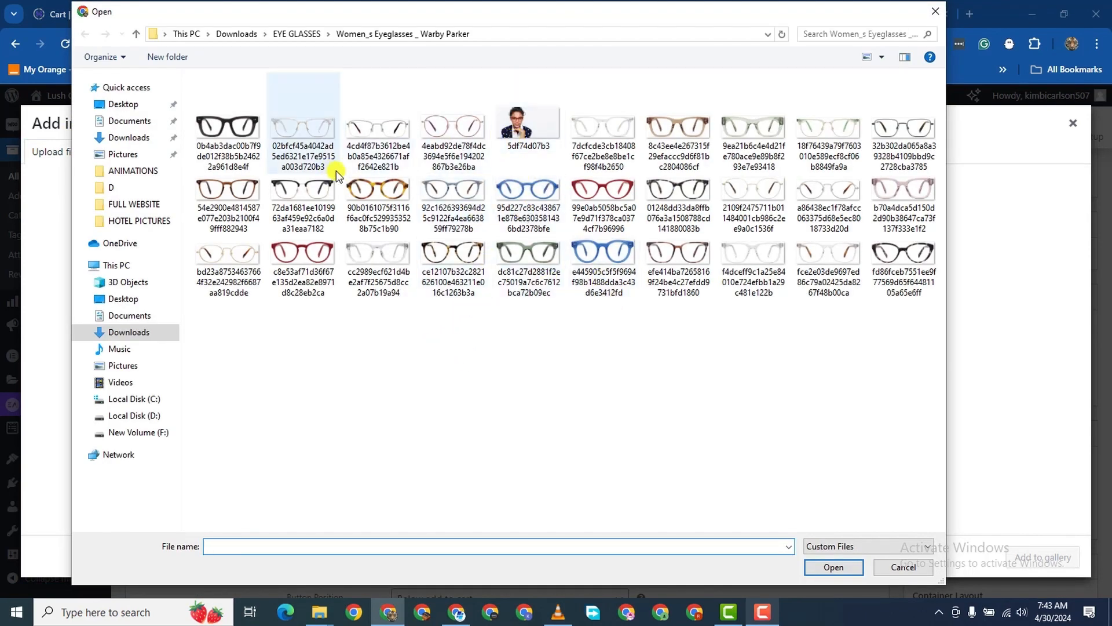
click(312, 157)
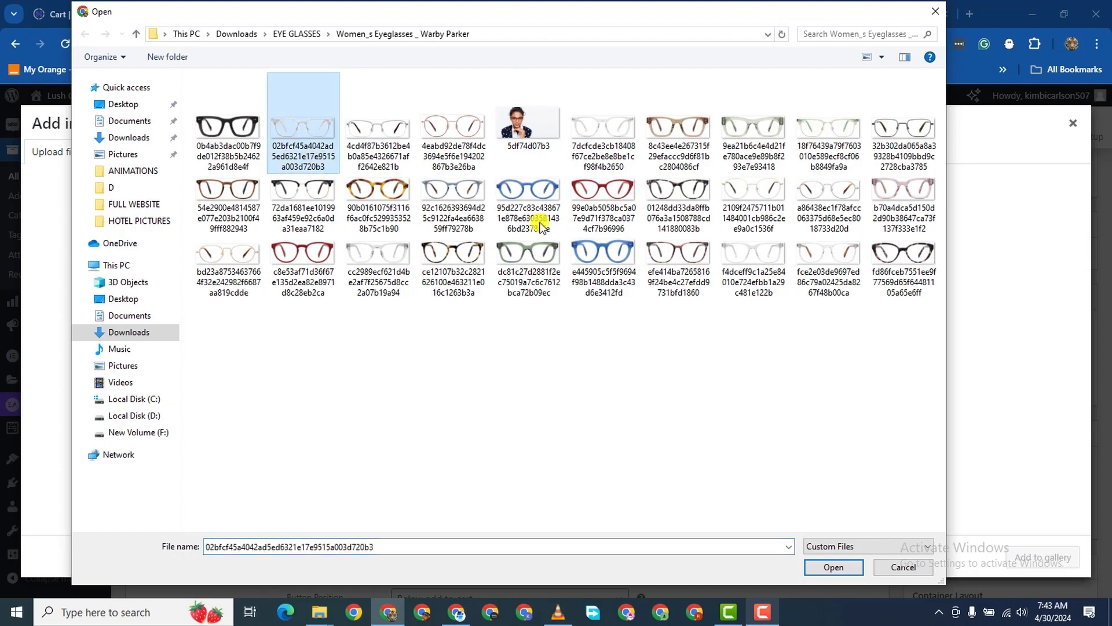
ctrl+click(751, 285)
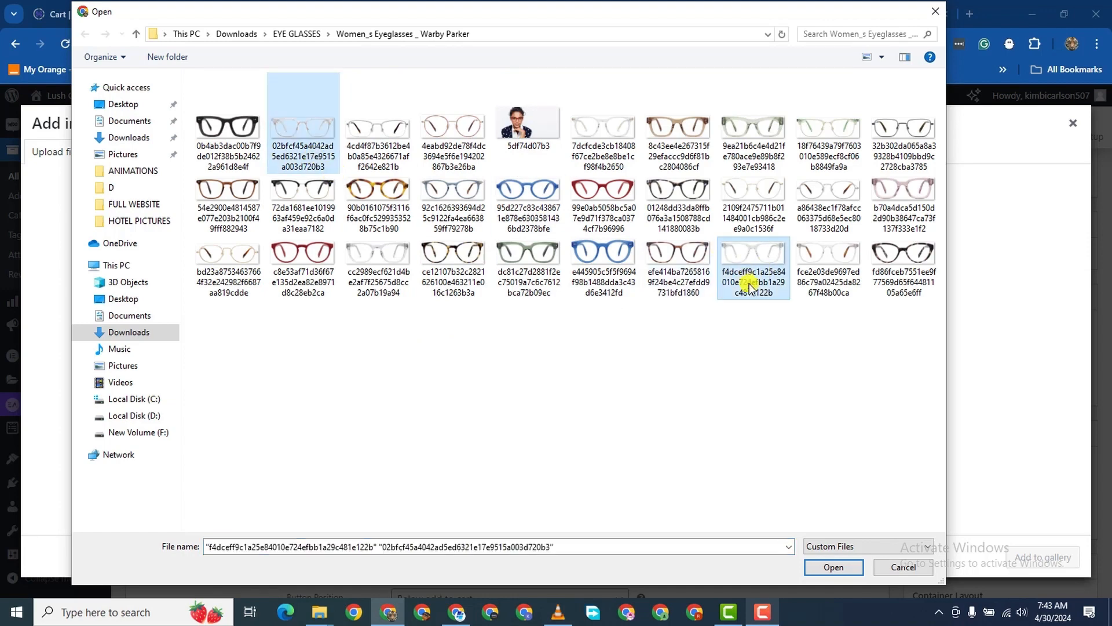
click(811, 568)
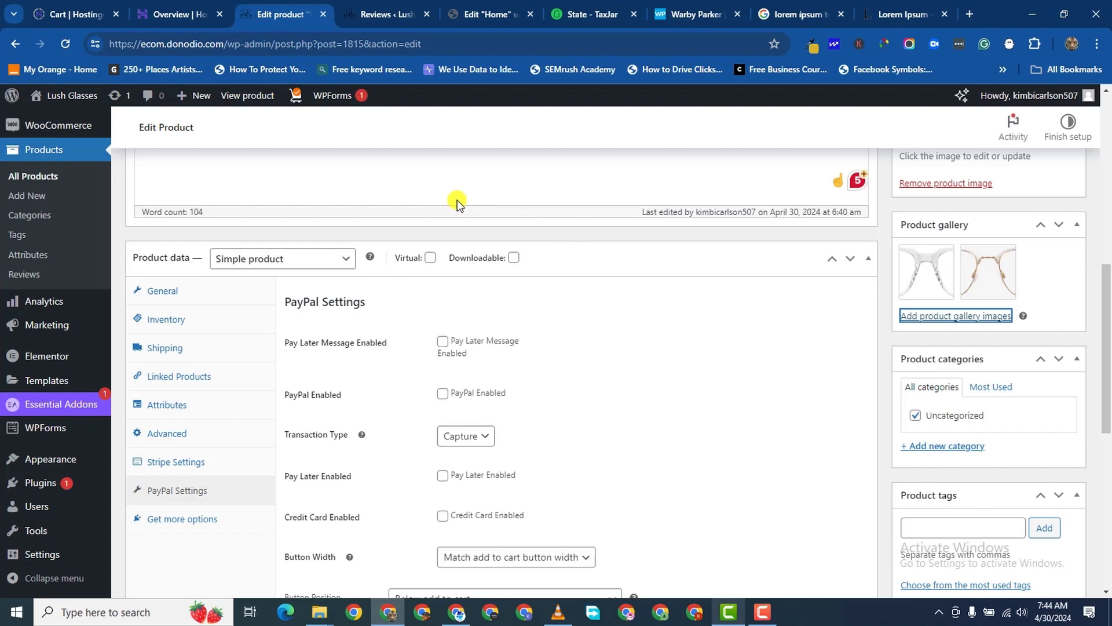
Step: Open the form for adding a new product category to the White Glasses product
scroll(947, 253, down, 2)
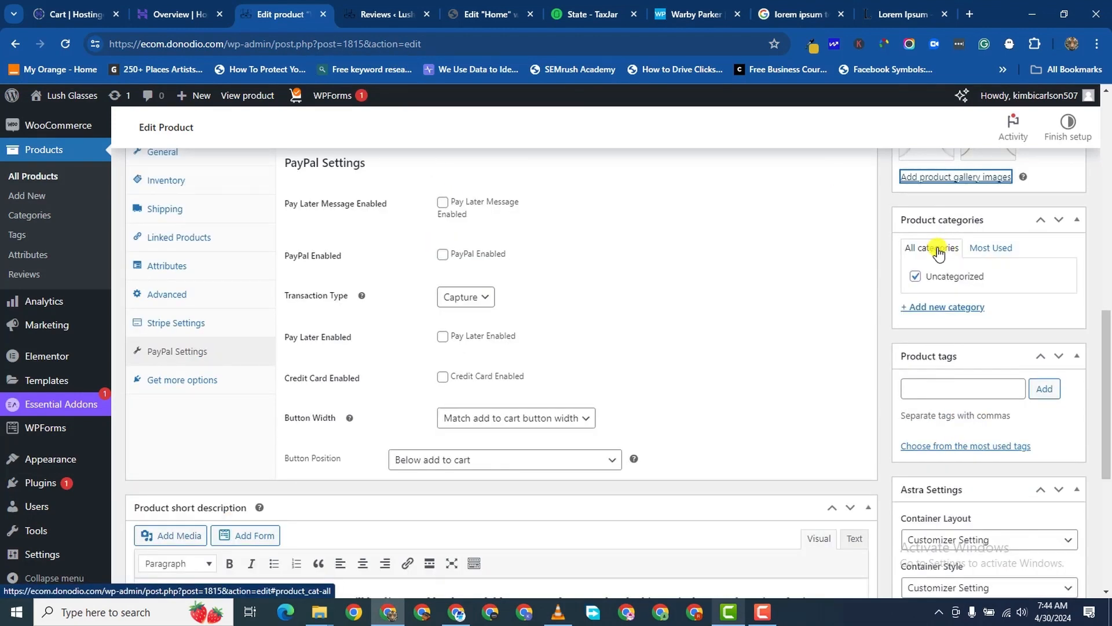
click(932, 305)
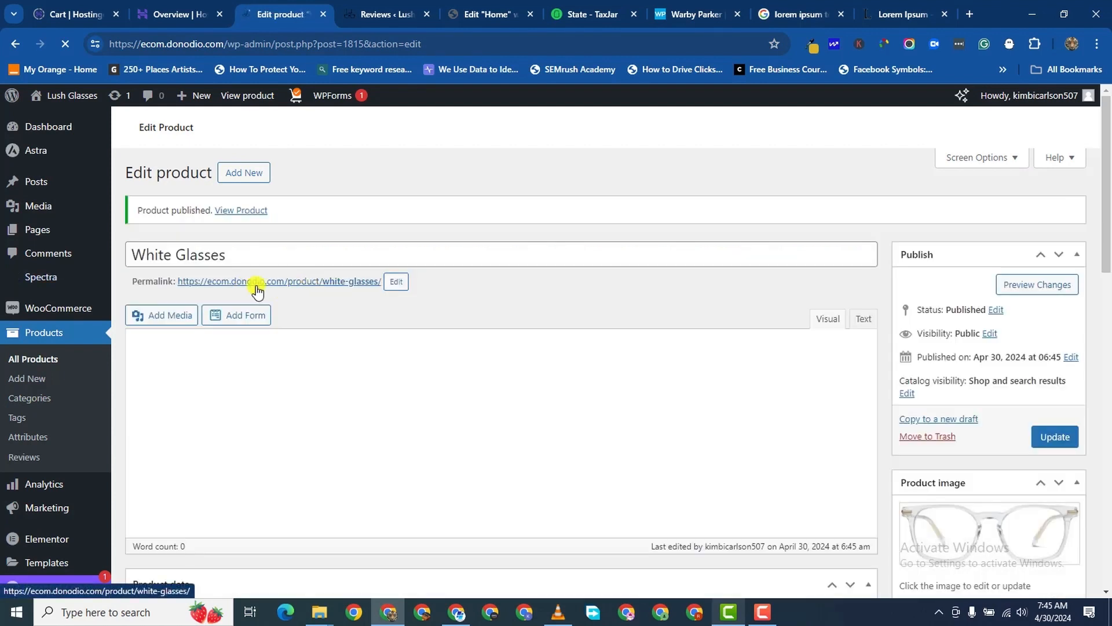
Step: Open the published White Glasses product page in a new tab and review its images, price, tags and description
right_click(242, 210)
click(339, 221)
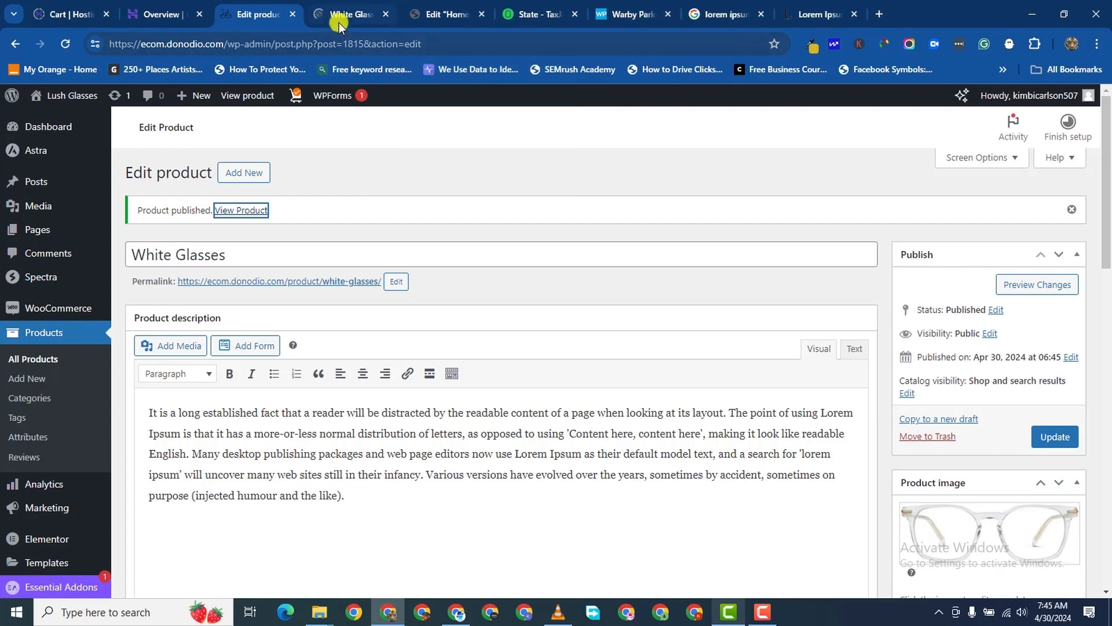
click(340, 15)
scroll(643, 392, down, 4)
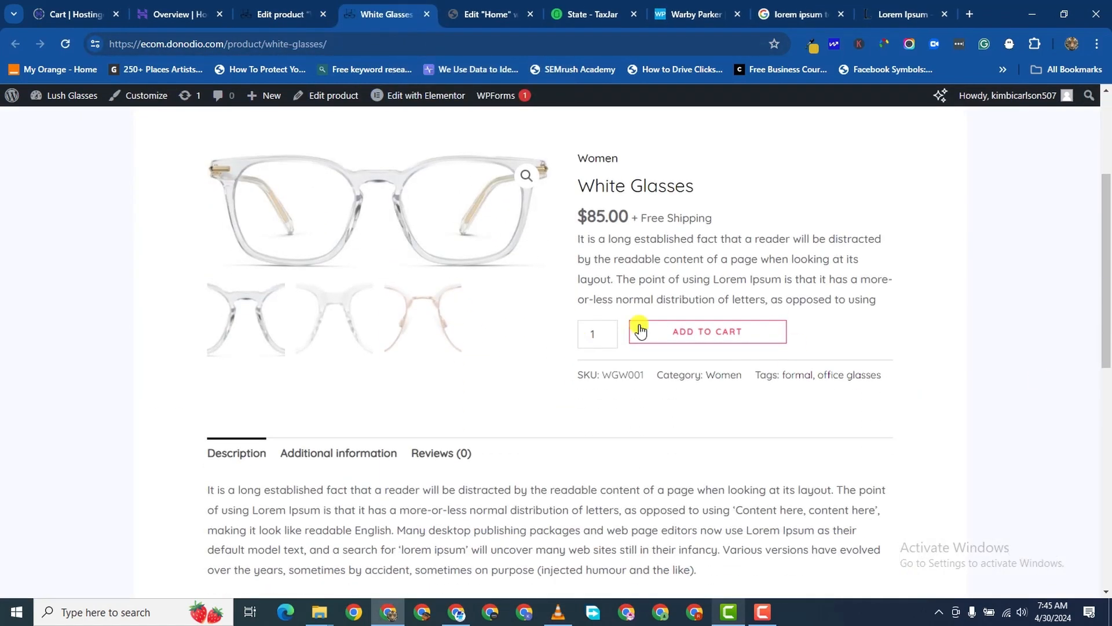
scroll(377, 250, down, 3)
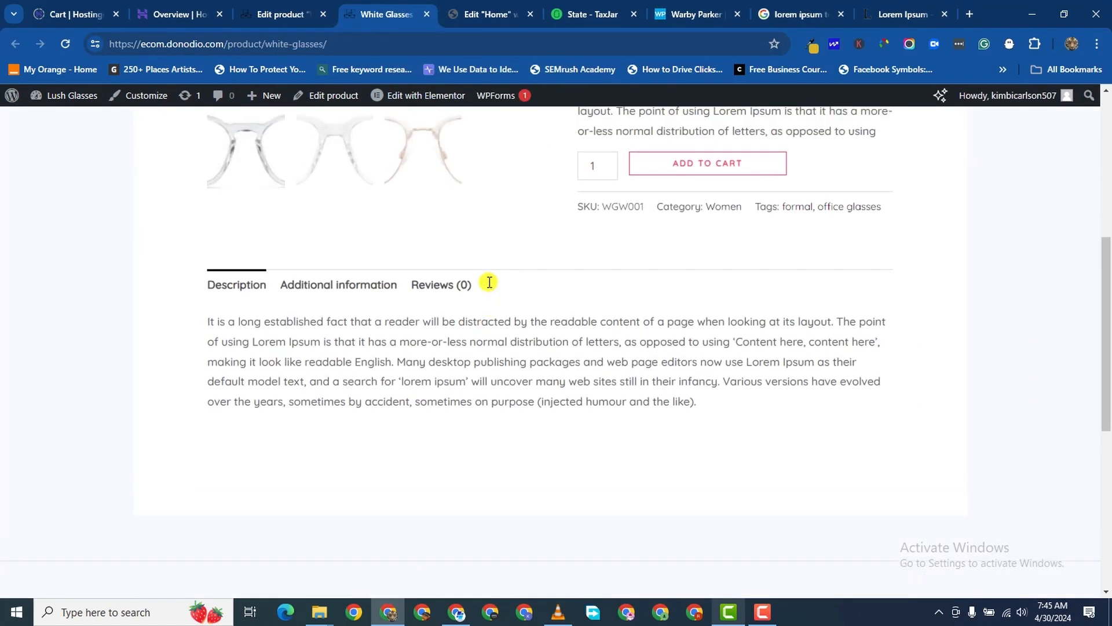
scroll(428, 213, up, 3)
scroll(307, 243, down, 1)
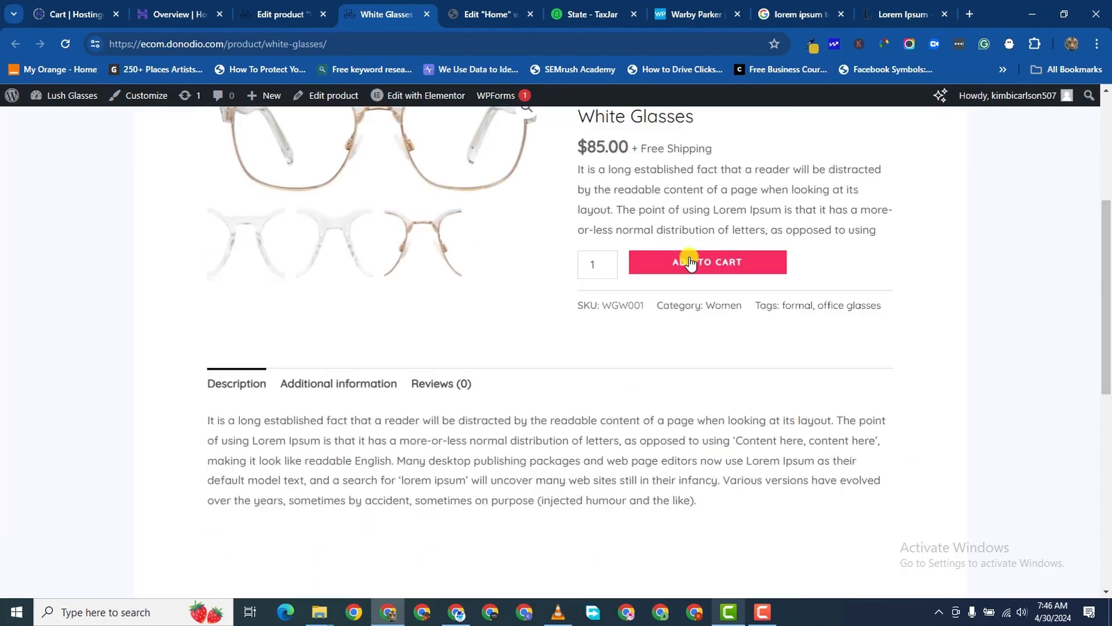
Step: Add one White Glasses product to the cart and open the cart page
click(690, 259)
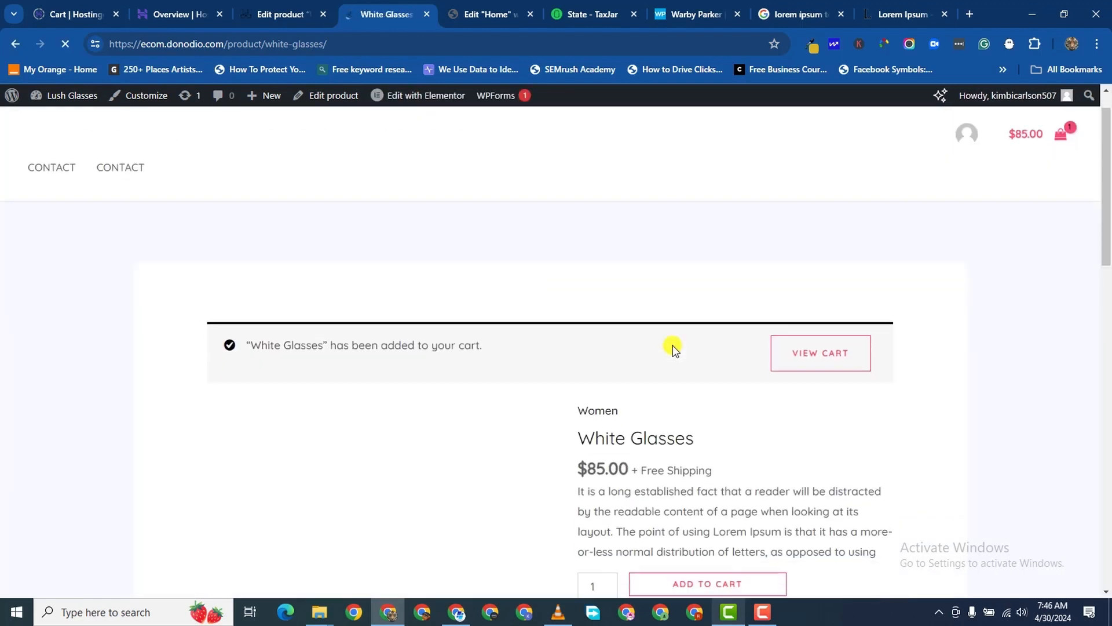
scroll(655, 267, down, 1)
scroll(747, 220, up, 1)
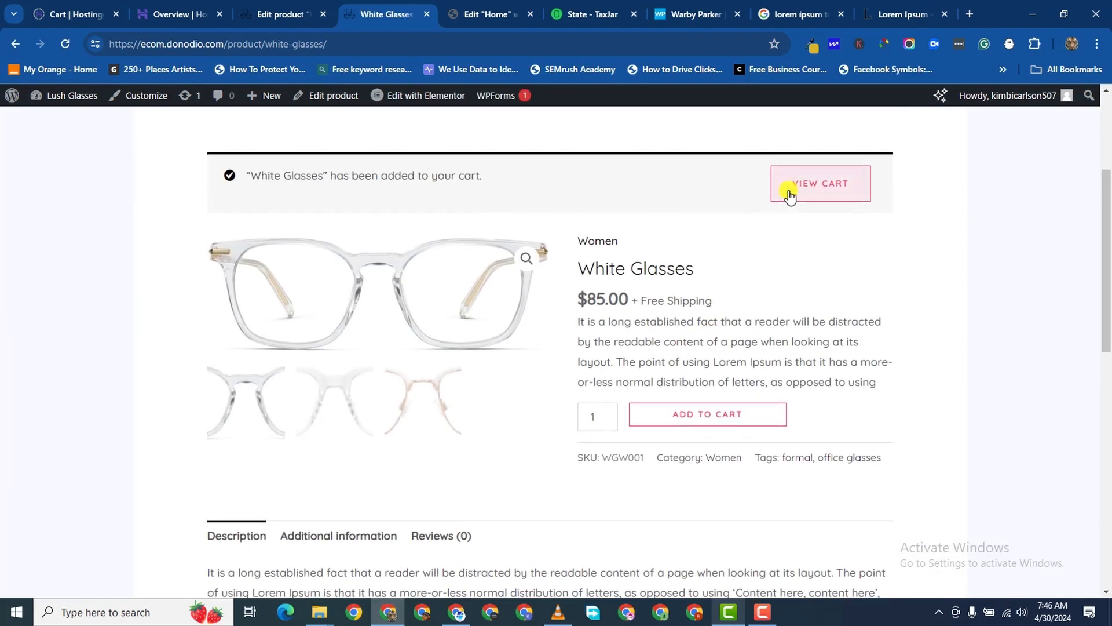
click(789, 194)
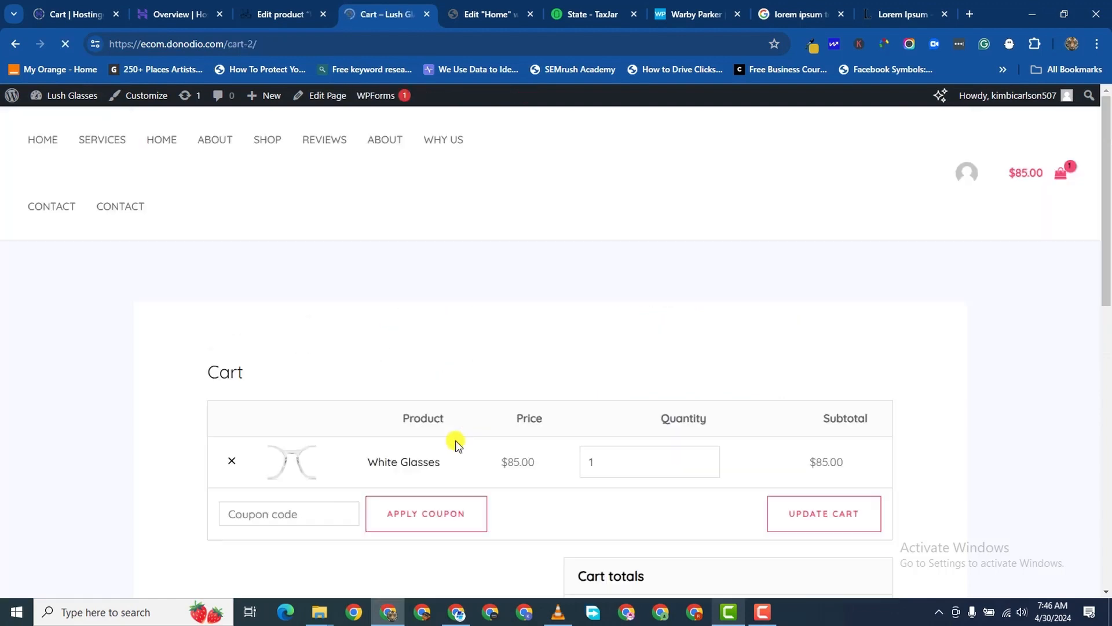
Step: Change the cart's shipping address to the state of Kansas and update the cart totals
scroll(457, 335, down, 3)
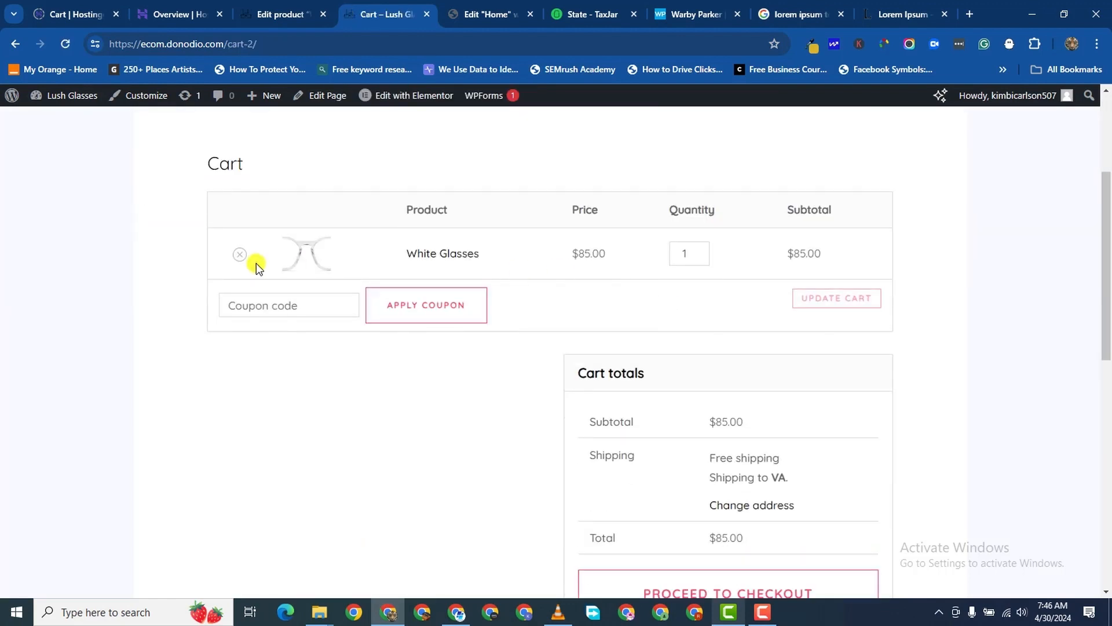
scroll(496, 304, down, 3)
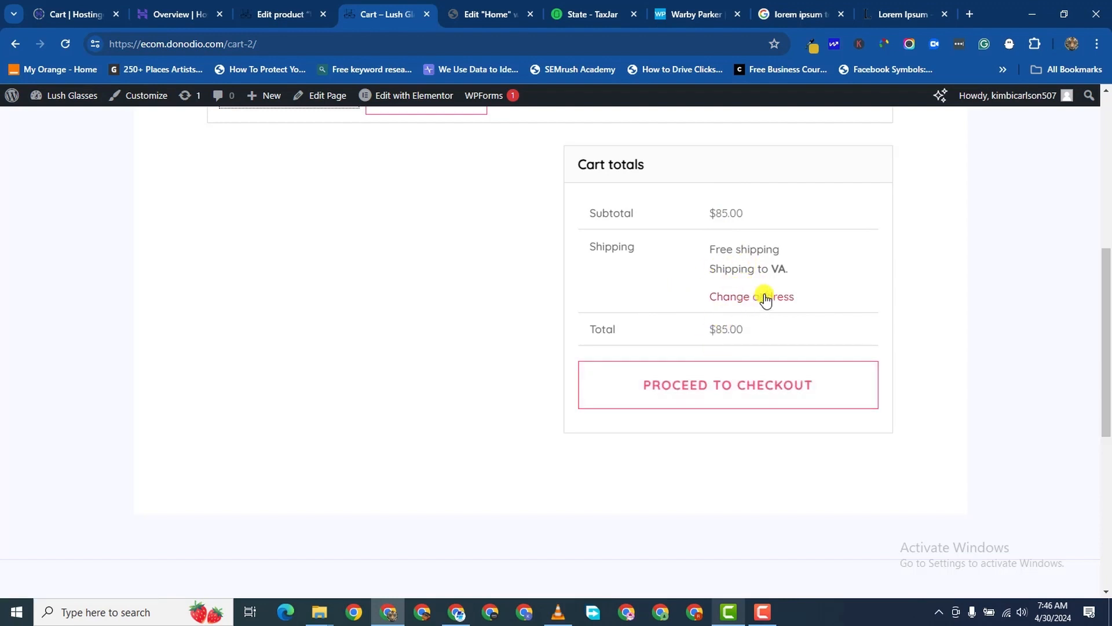
click(736, 300)
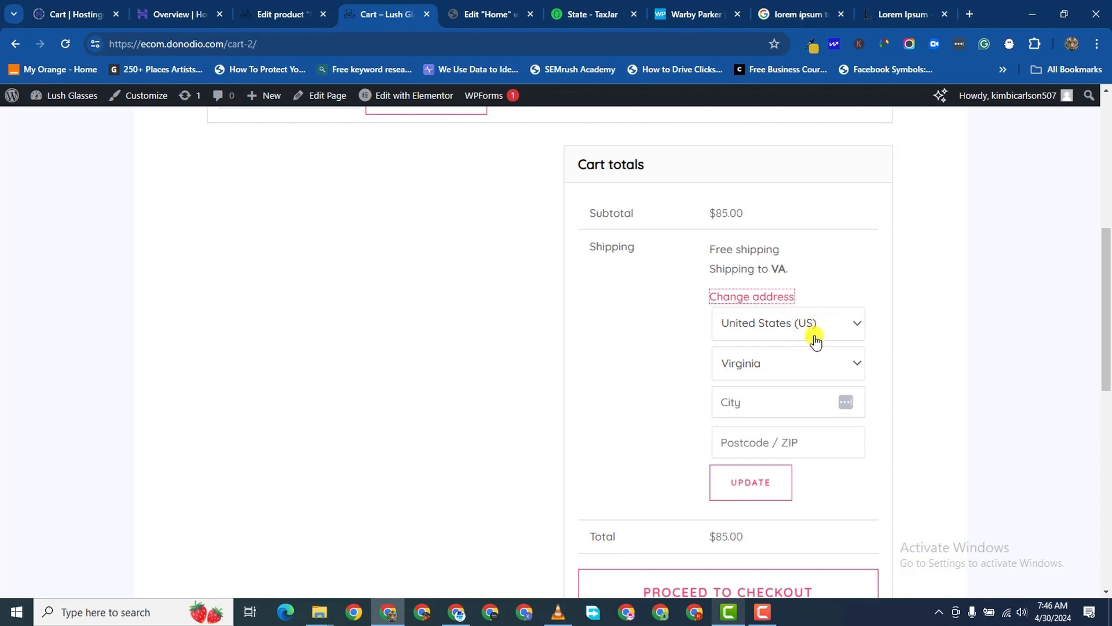
click(805, 363)
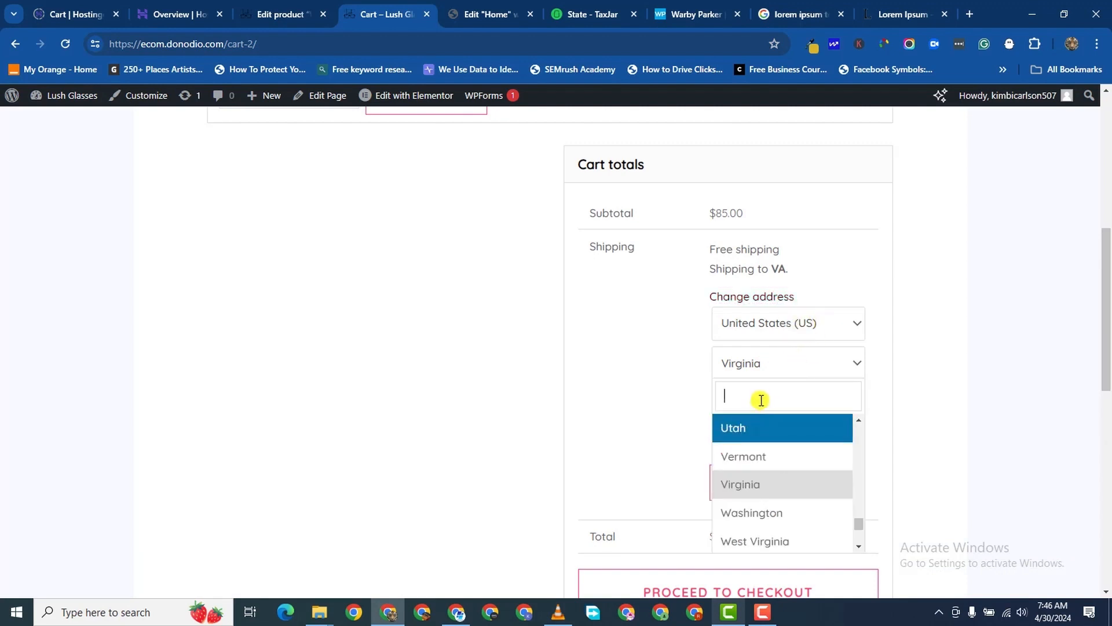
text(kansa)
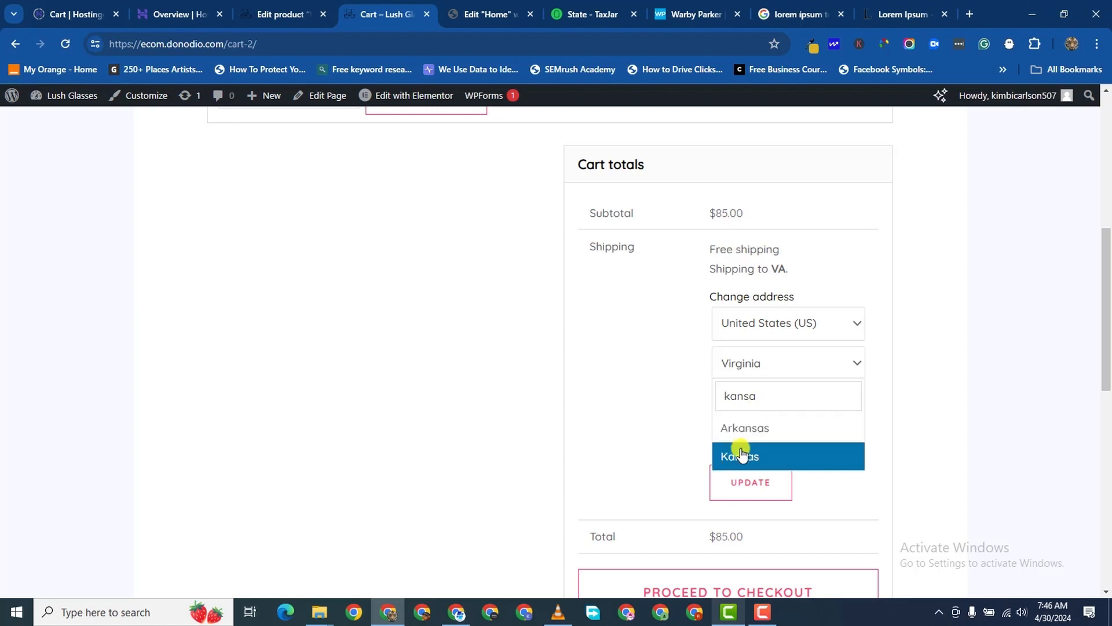
click(739, 455)
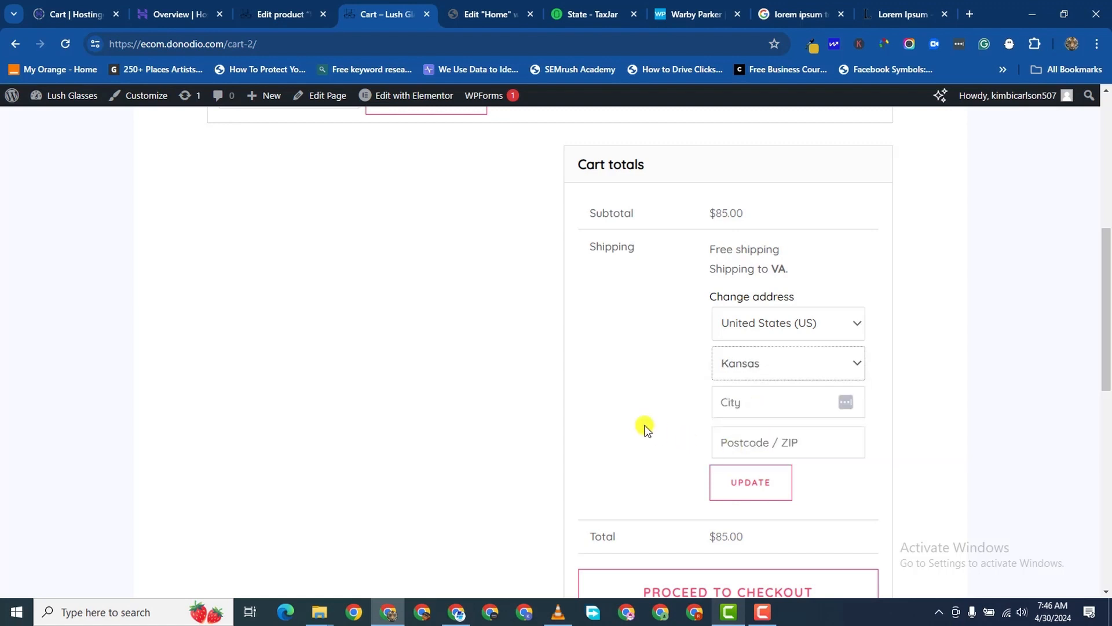
click(737, 492)
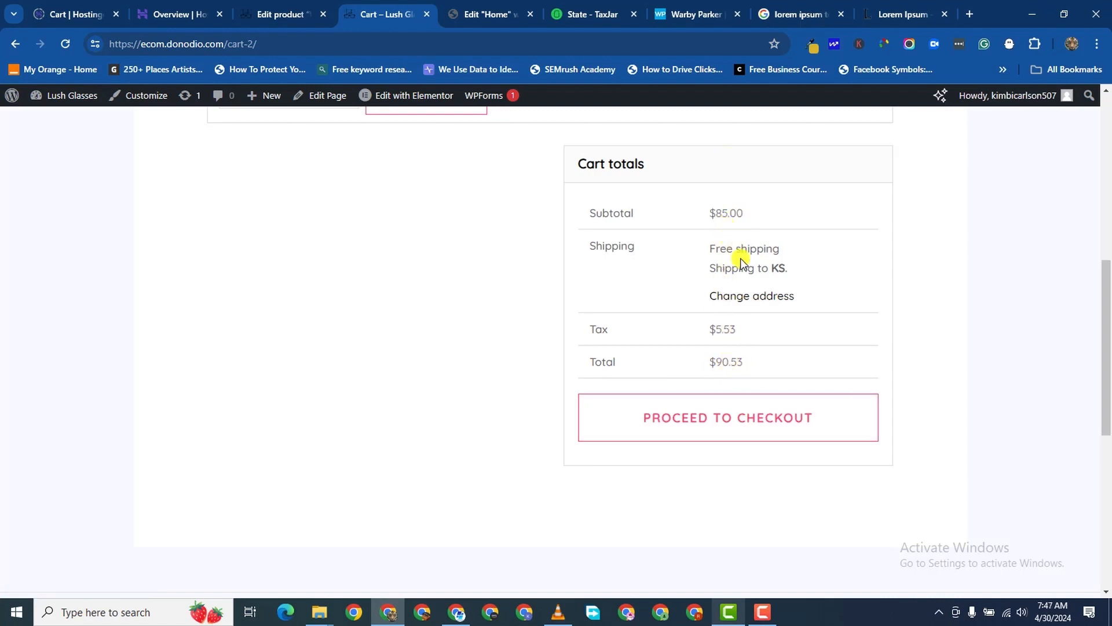
Step: Proceed to checkout and review the billing fields, order tax and payment options
click(720, 419)
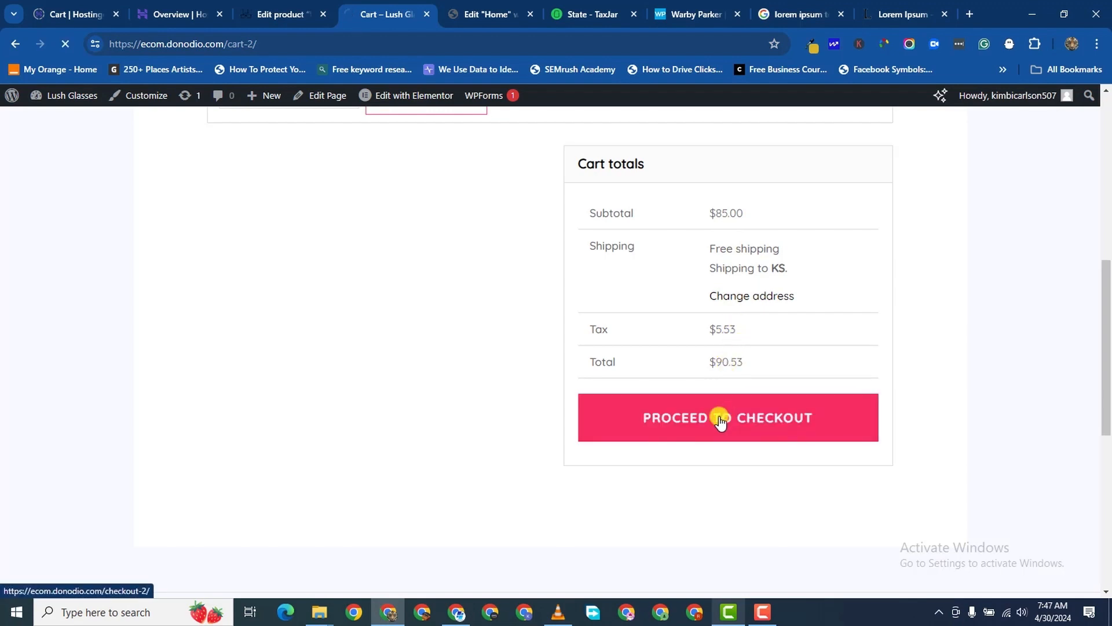
scroll(367, 395, down, 5)
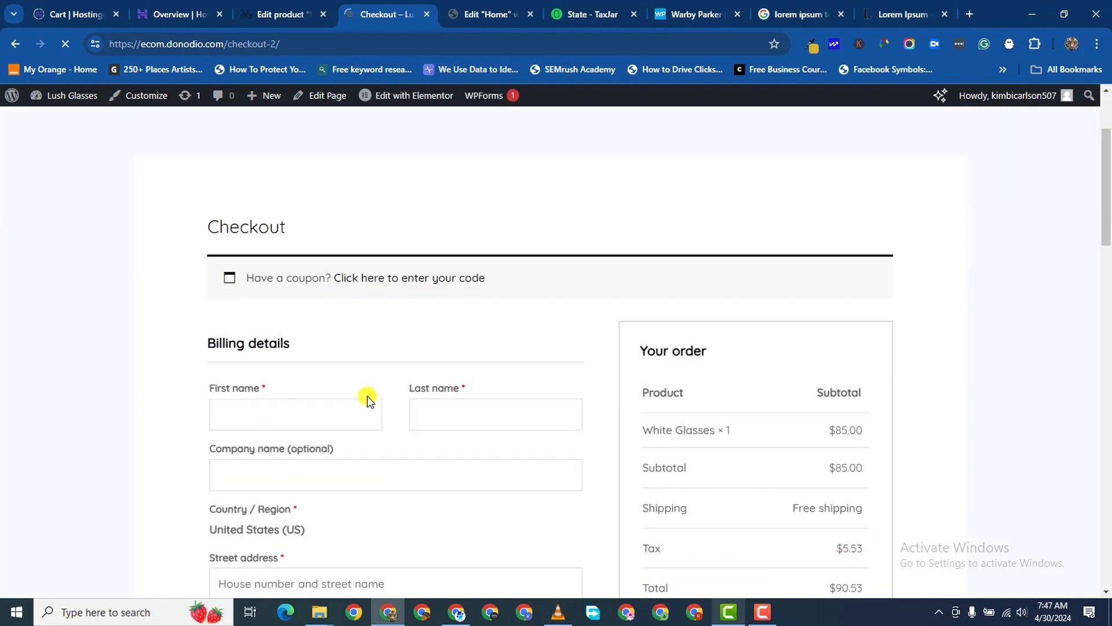
scroll(395, 385, down, 7)
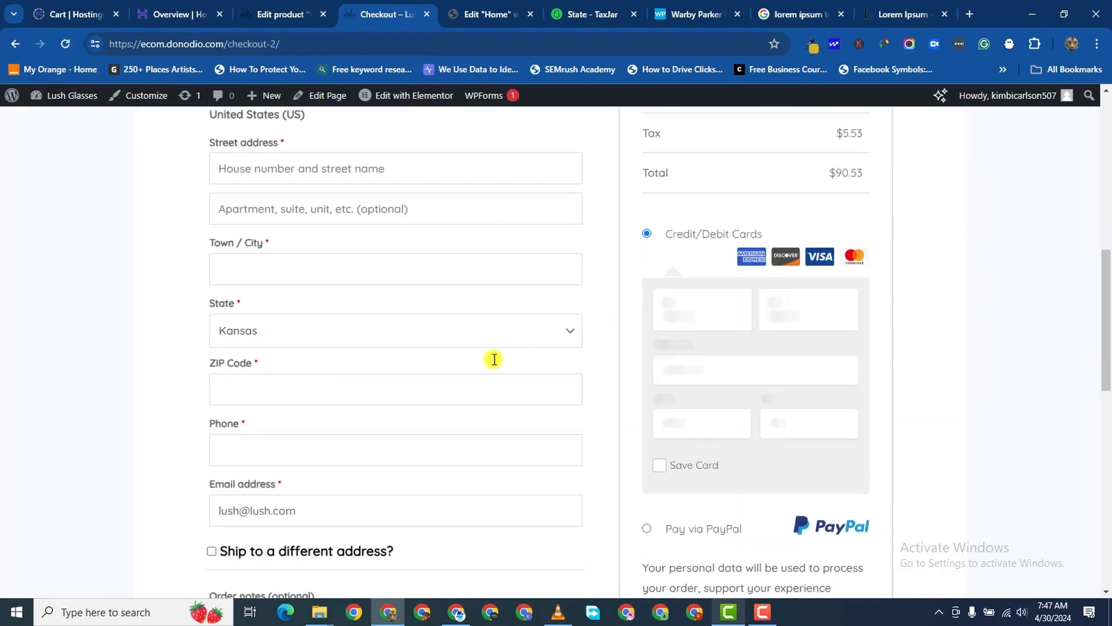